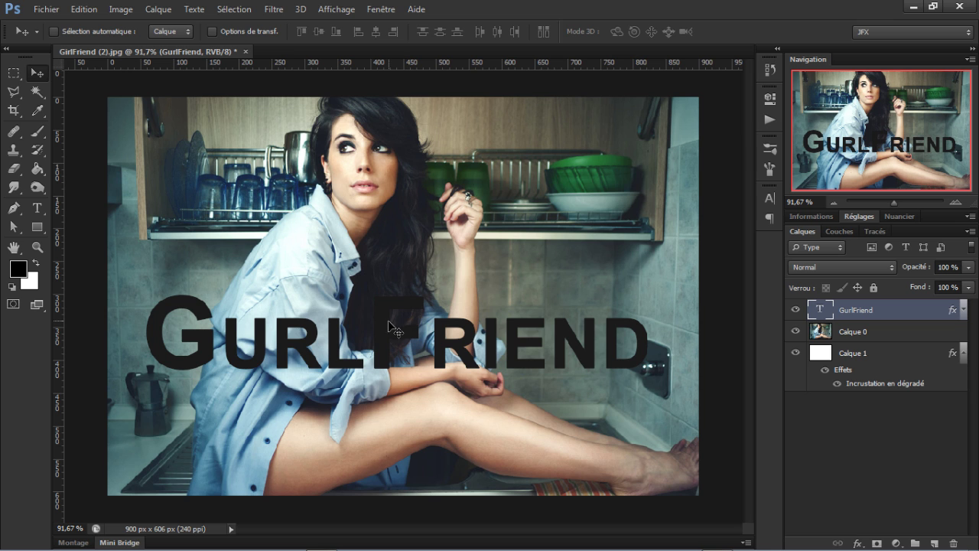
Position the GurlFriend text across the woman's chest, hiding and showing its layer to compare with the bare photo
drag(387, 336, 392, 313)
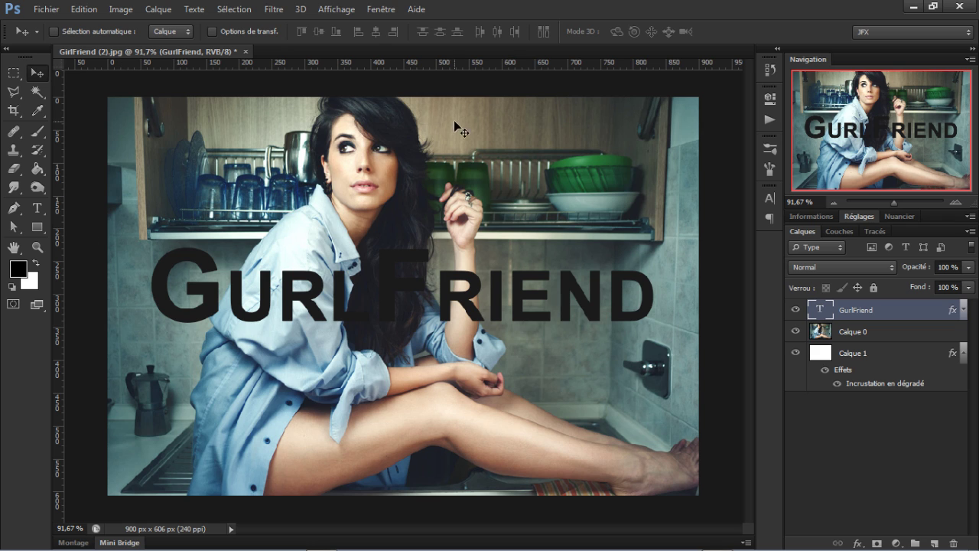
drag(463, 302, 457, 283)
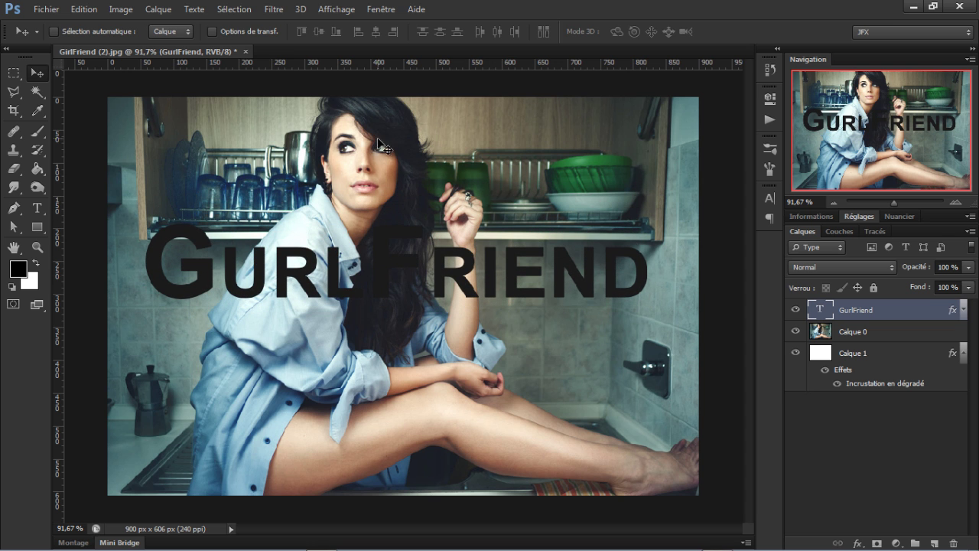
scroll(388, 217, up, 2)
scroll(388, 217, down, 2)
scroll(388, 217, up, 1)
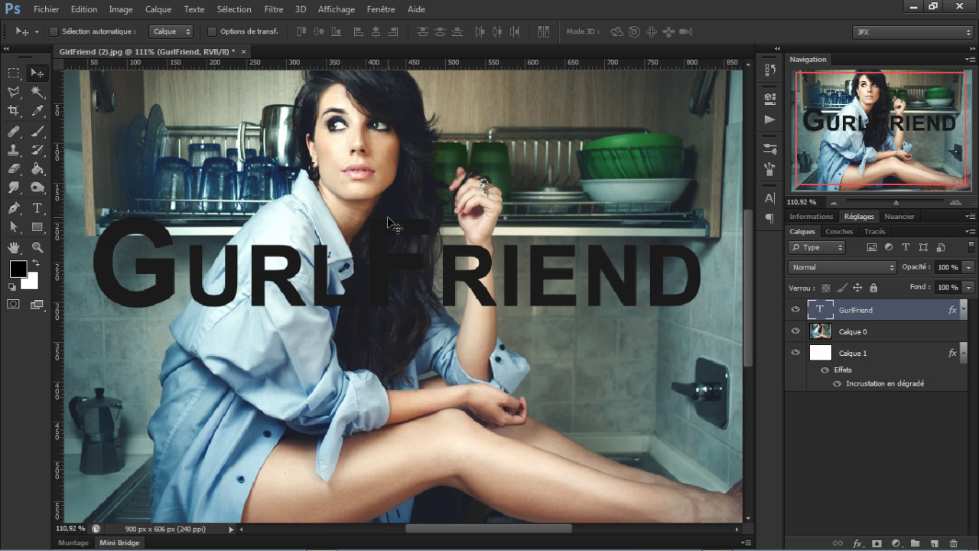
click(796, 309)
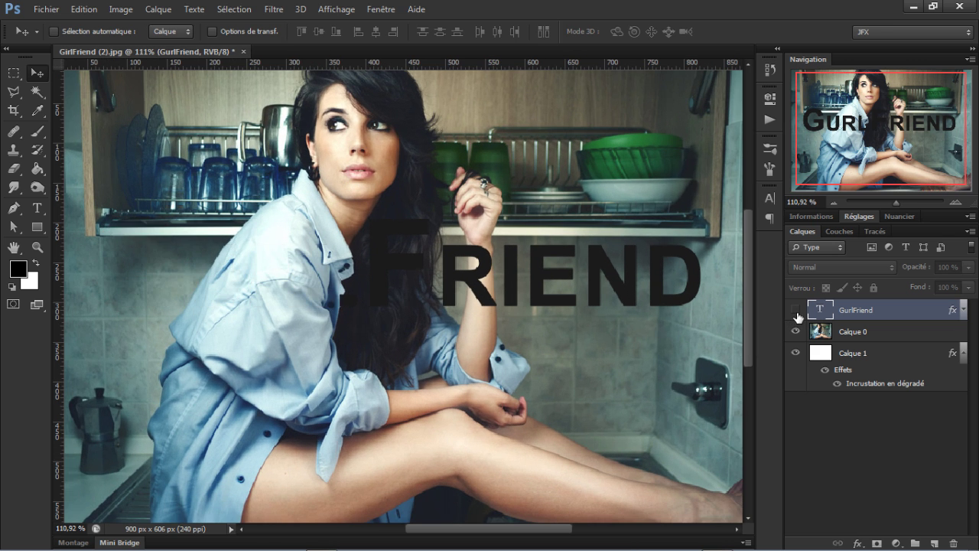
scroll(383, 138, down, 1)
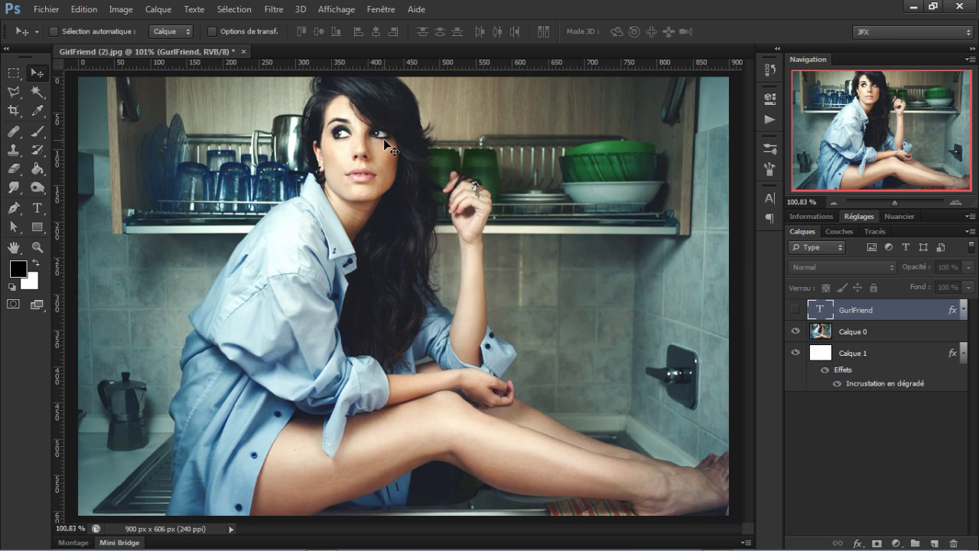
click(795, 310)
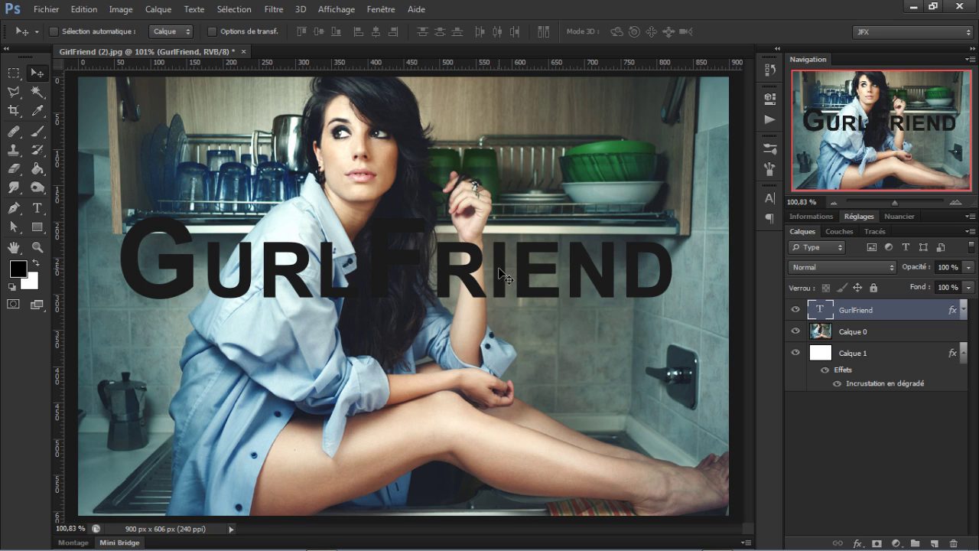
drag(501, 272, 494, 298)
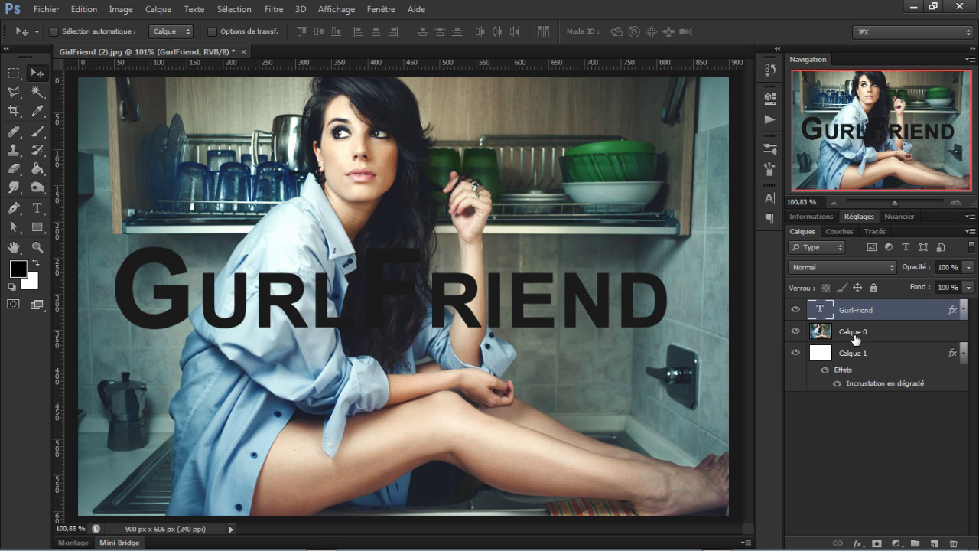
Move Calque 0 above the GurlFriend text layer and load the text's outline as a selection
click(856, 339)
drag(867, 339, 860, 300)
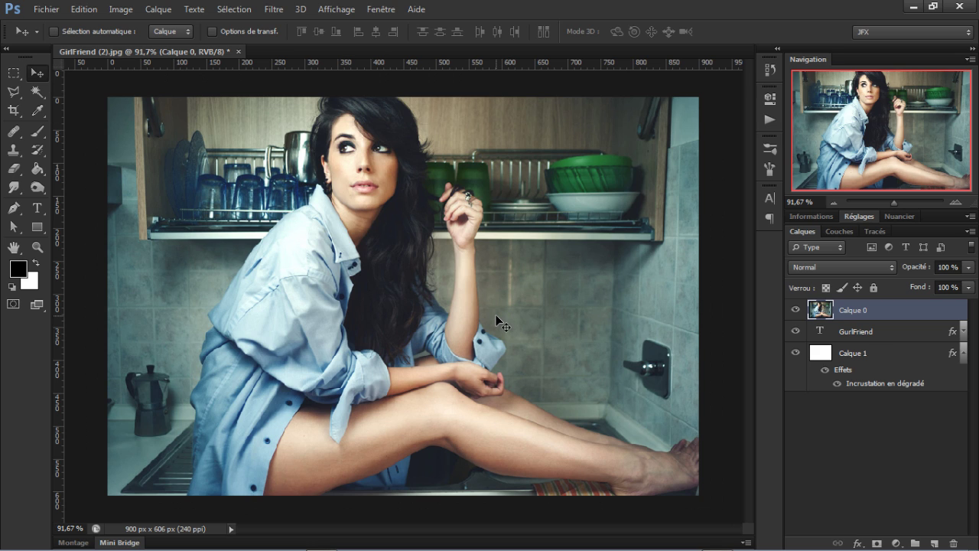
drag(821, 334, 822, 335)
ctrl+click(822, 335)
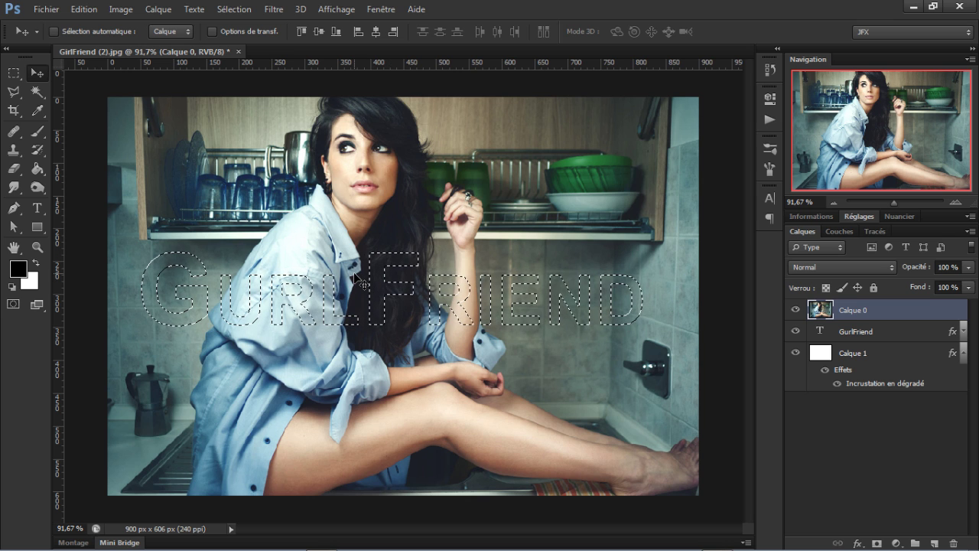
Hide Calque 0 and invert the text selection
click(796, 311)
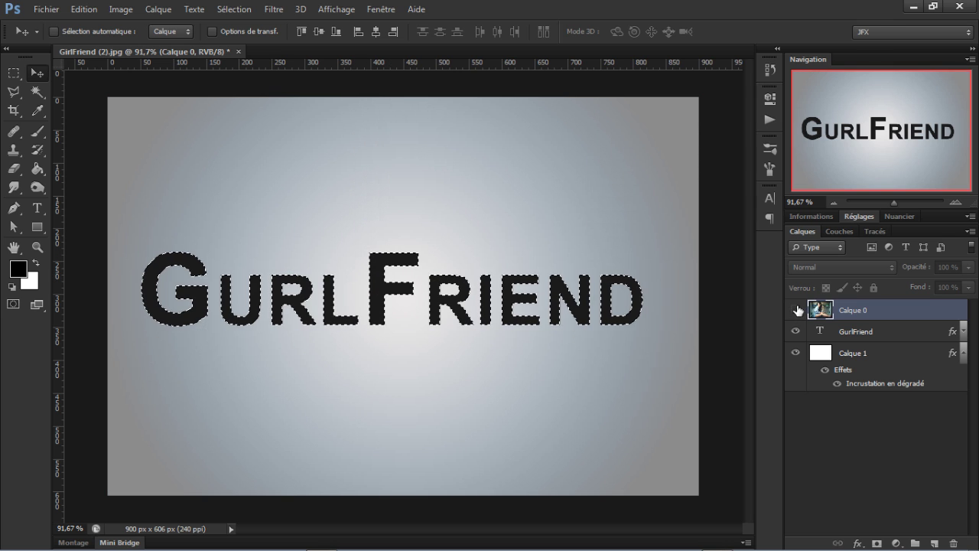
key(ctrl+plus)
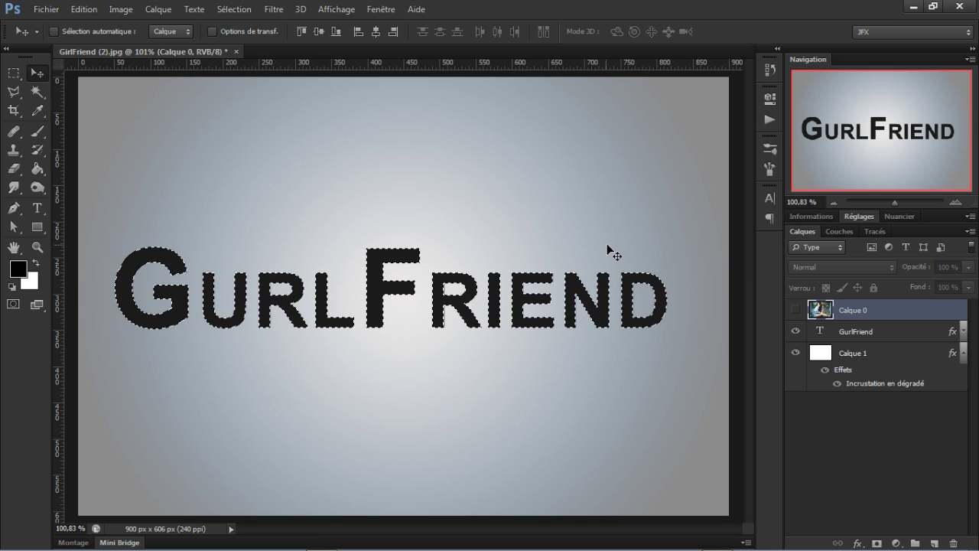
click(244, 14)
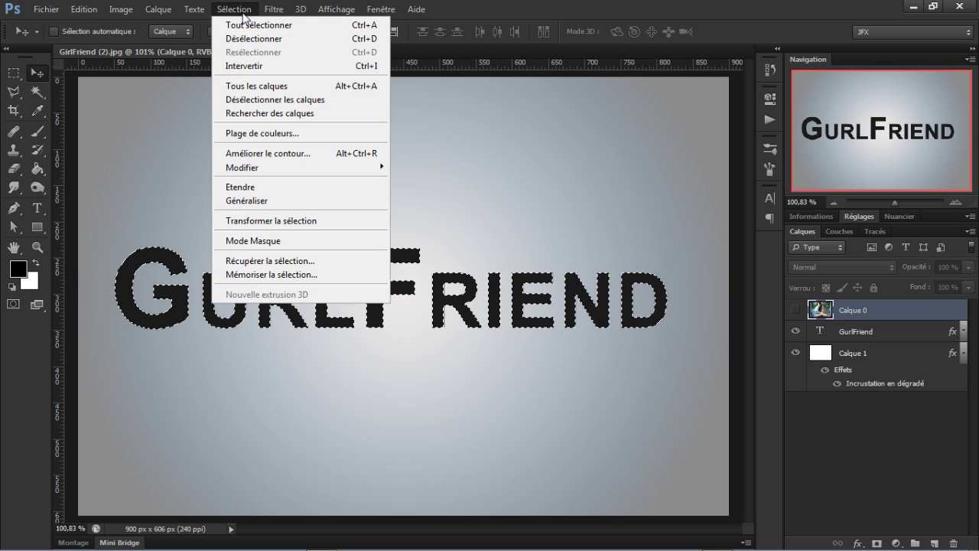
click(249, 67)
key(ctrl+minus)
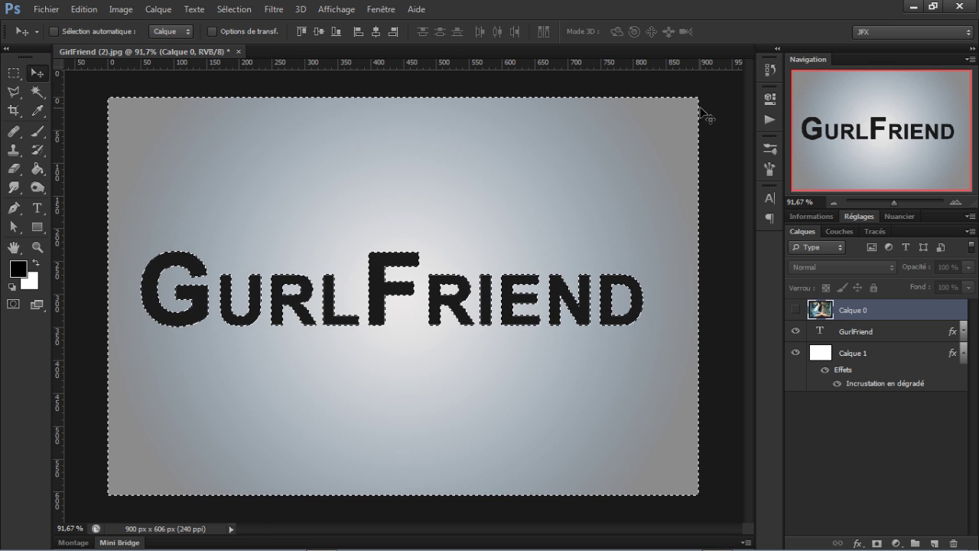
Invert the selection back to the letters and show Calque 0 again
key(ctrl+shift+i)
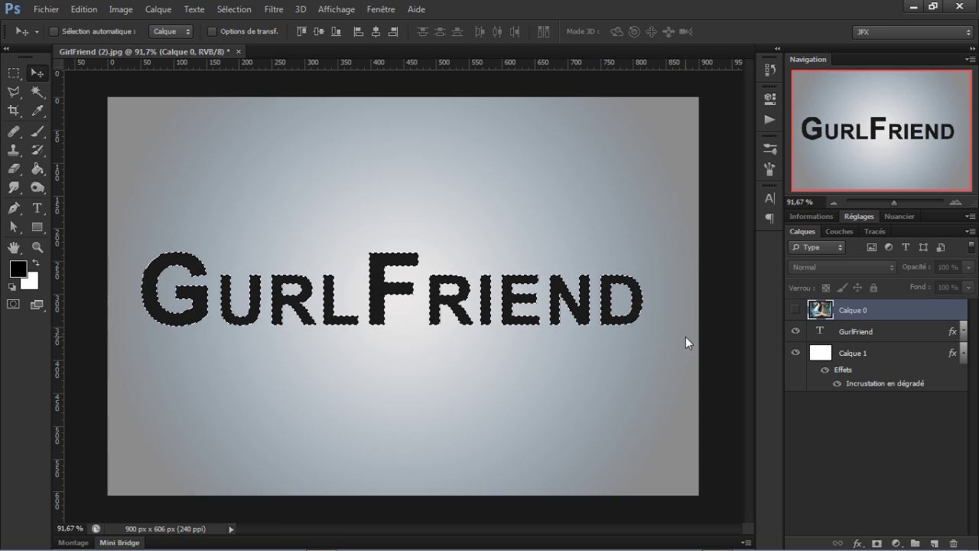
scroll(484, 219, up, 3)
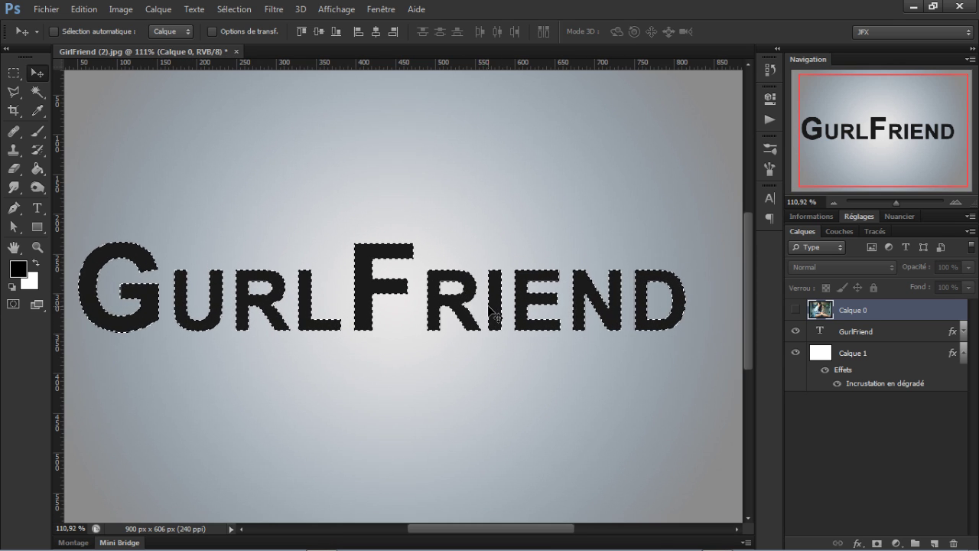
click(794, 311)
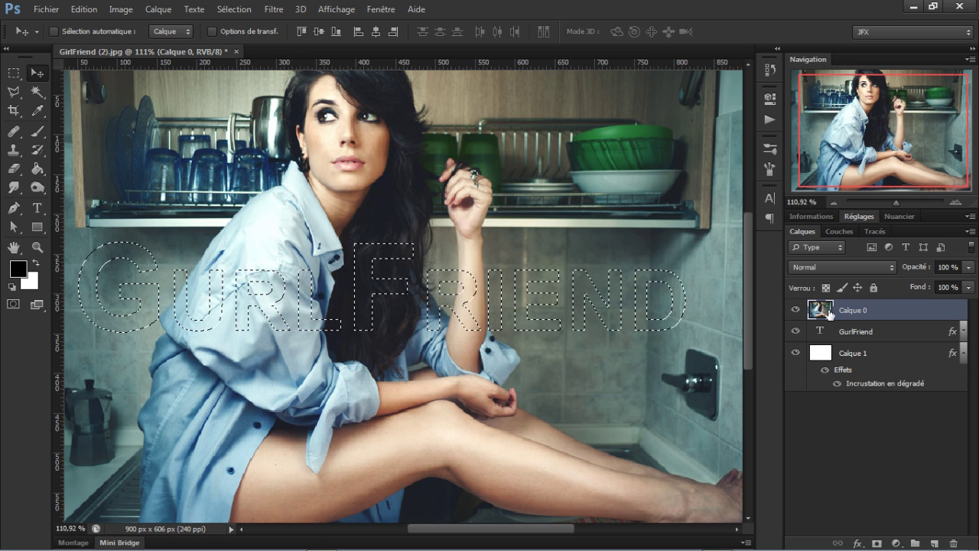
scroll(437, 189, down, 1)
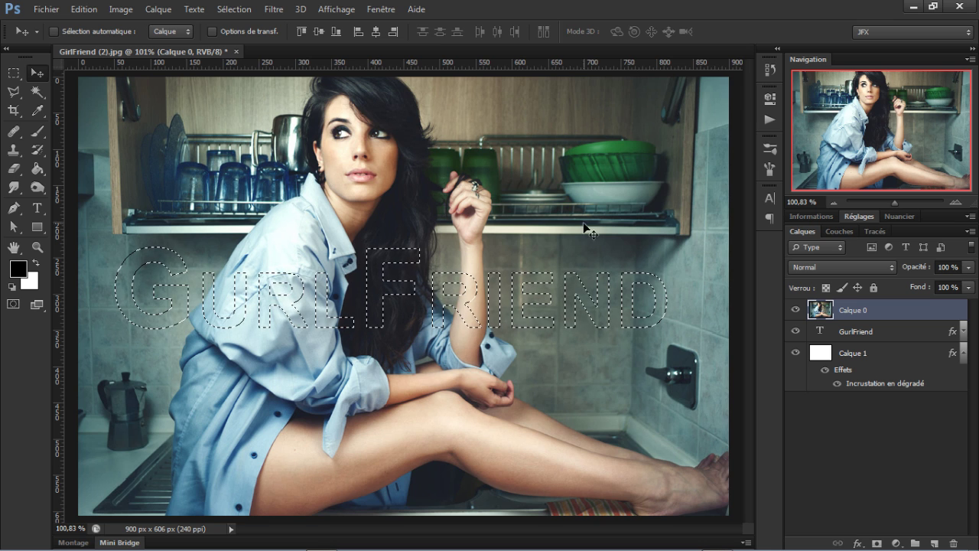
Add a layer mask to Calque 0 from the text selection, and deselect all layers
click(877, 543)
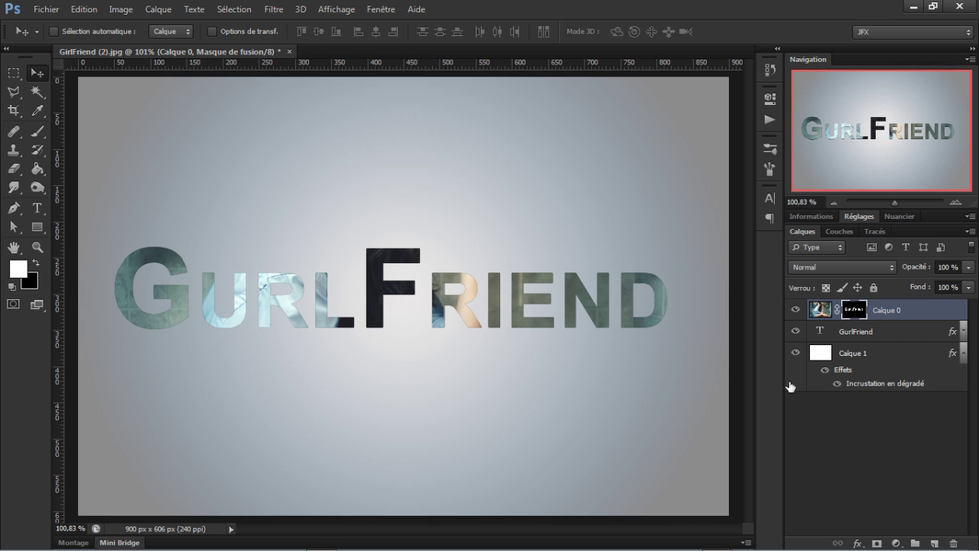
click(834, 429)
right_click(833, 429)
click(828, 360)
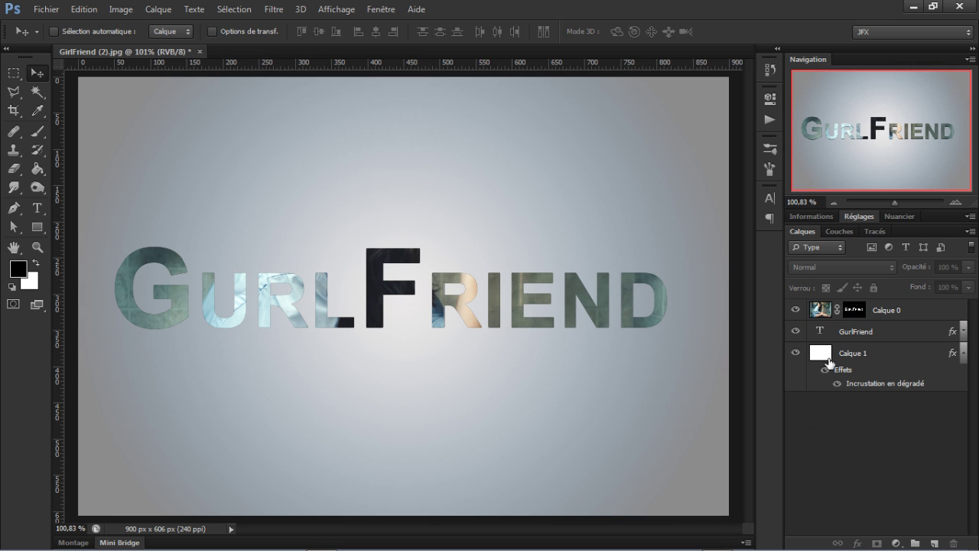
Display Calque 0's layer mask on its own, return to the composite and compare the text layer with the mask
click(856, 311)
alt+click(855, 311)
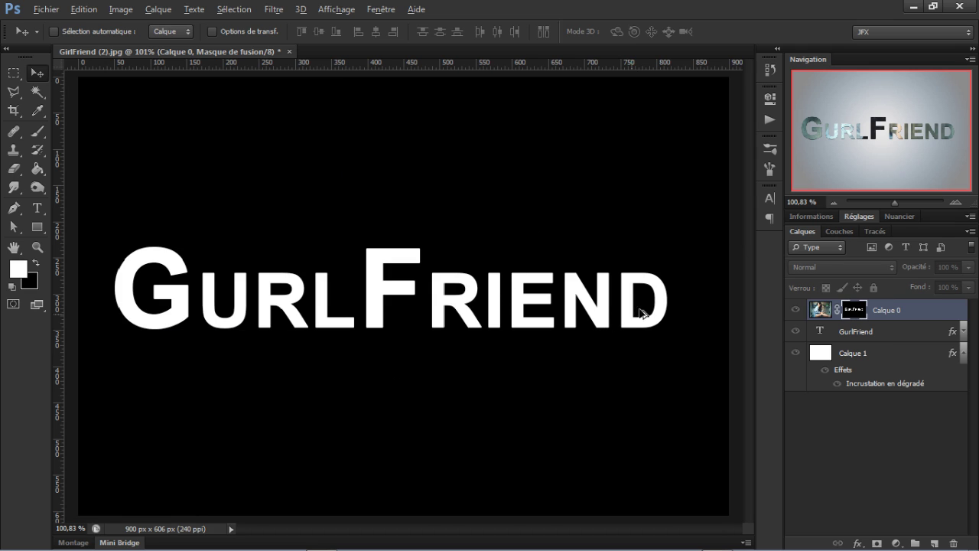
alt+click(862, 313)
alt+click(862, 313)
click(796, 312)
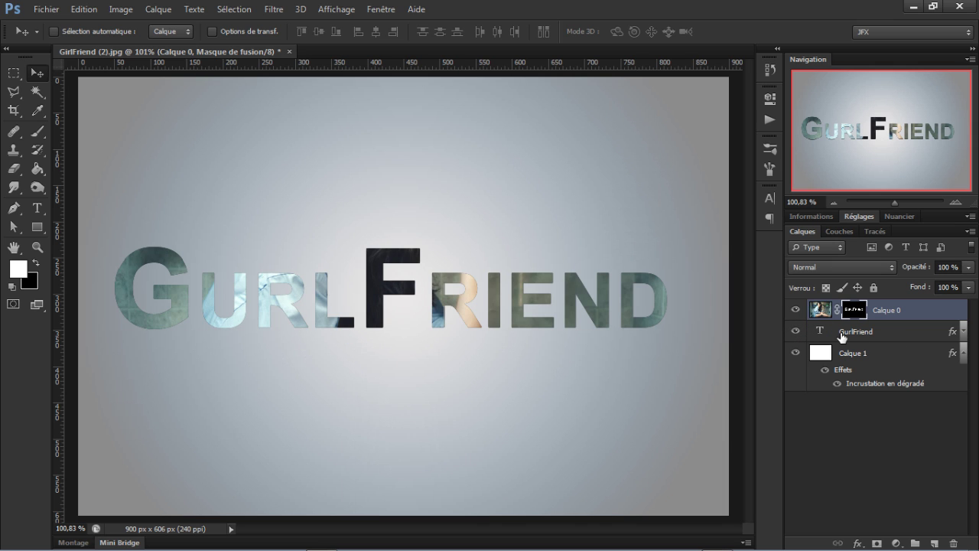
click(822, 332)
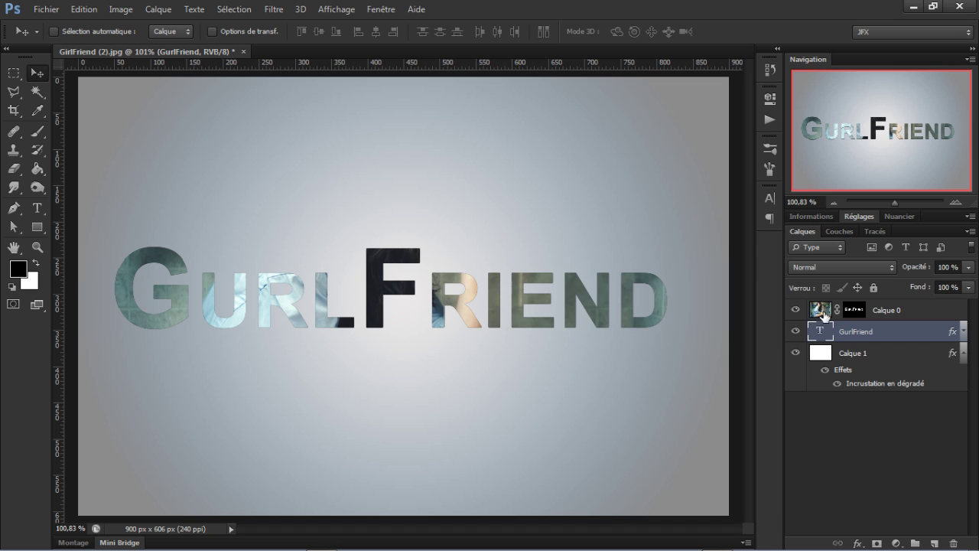
click(856, 312)
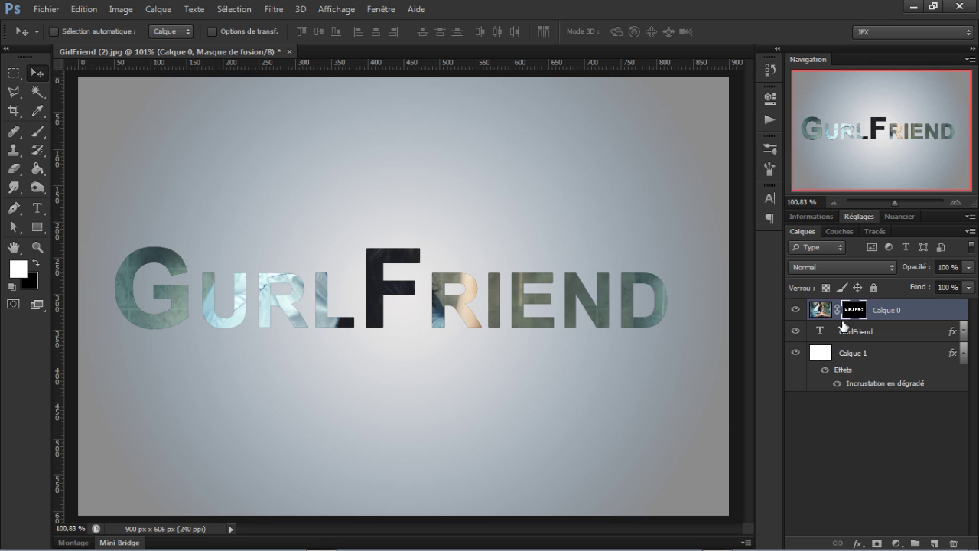
Switch the layer thumbnails to the large size (Grandes vignettes) and give the layer list more height
right_click(868, 358)
click(781, 403)
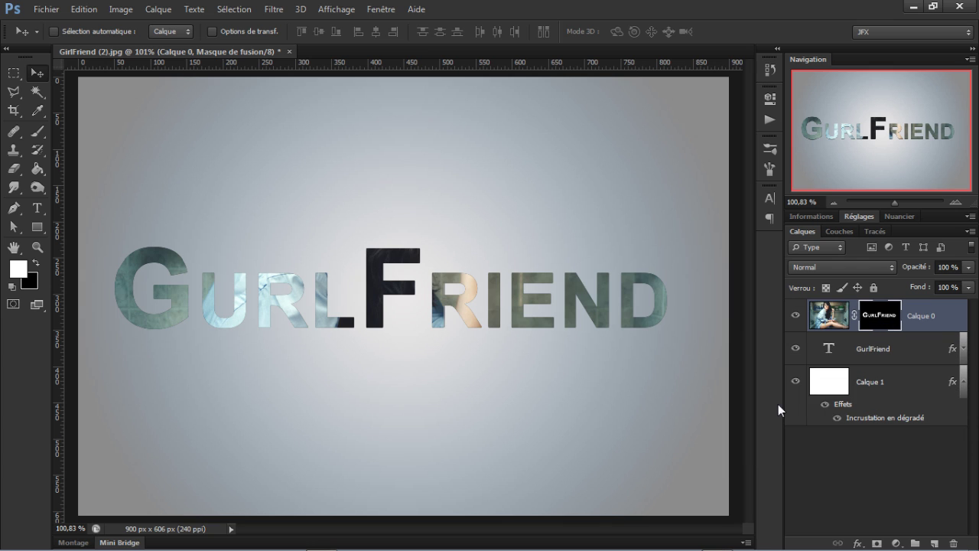
right_click(867, 446)
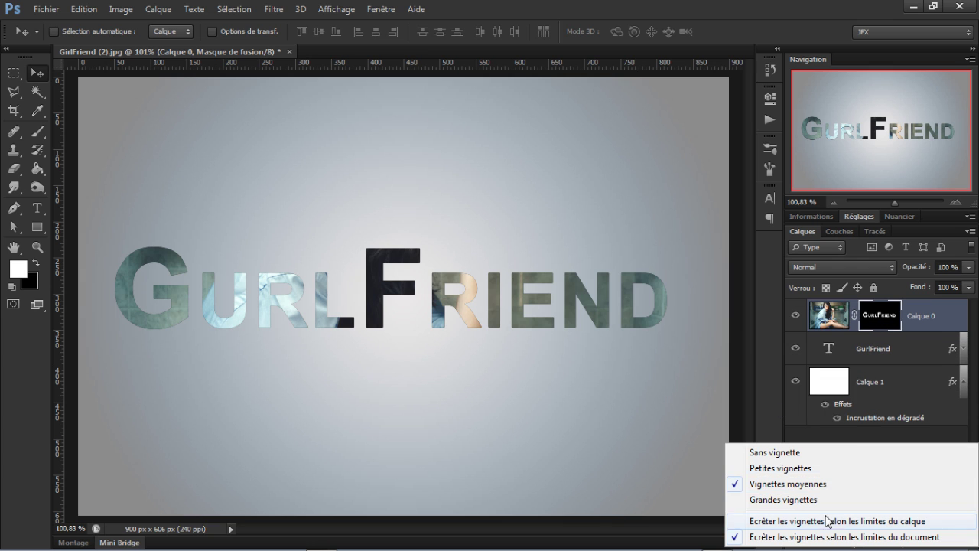
click(824, 508)
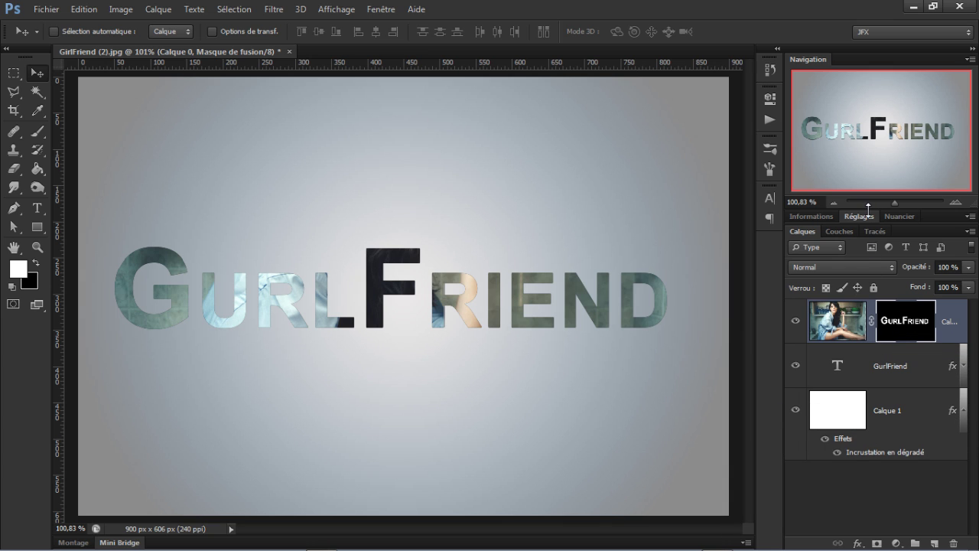
drag(868, 208, 869, 142)
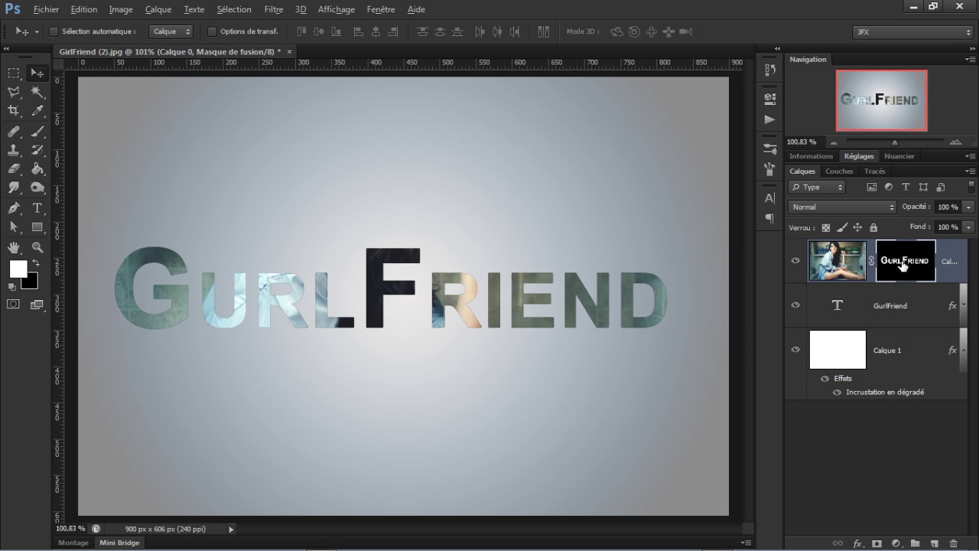
Invert Calque 0's layer mask while viewing it on its own, and return to the composite view
alt+click(903, 264)
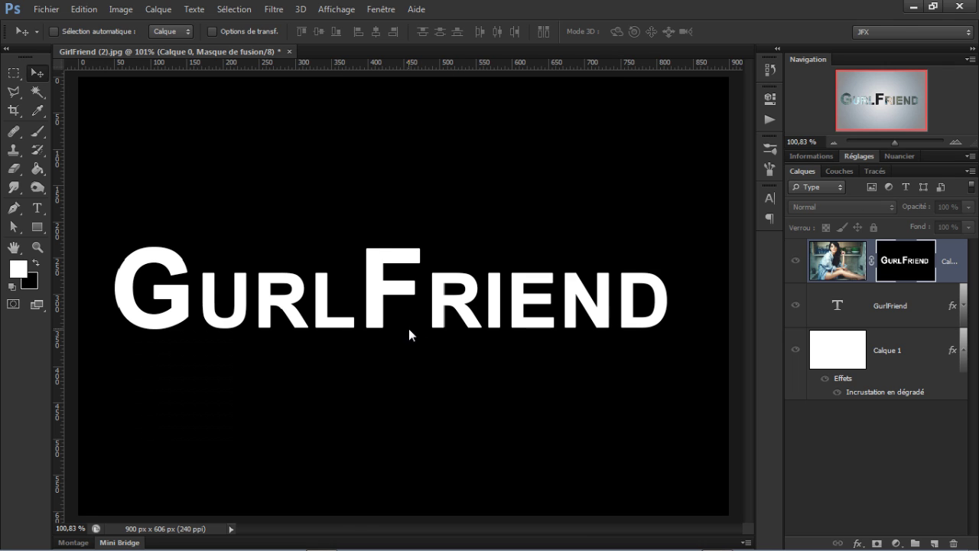
key(ctrl+i)
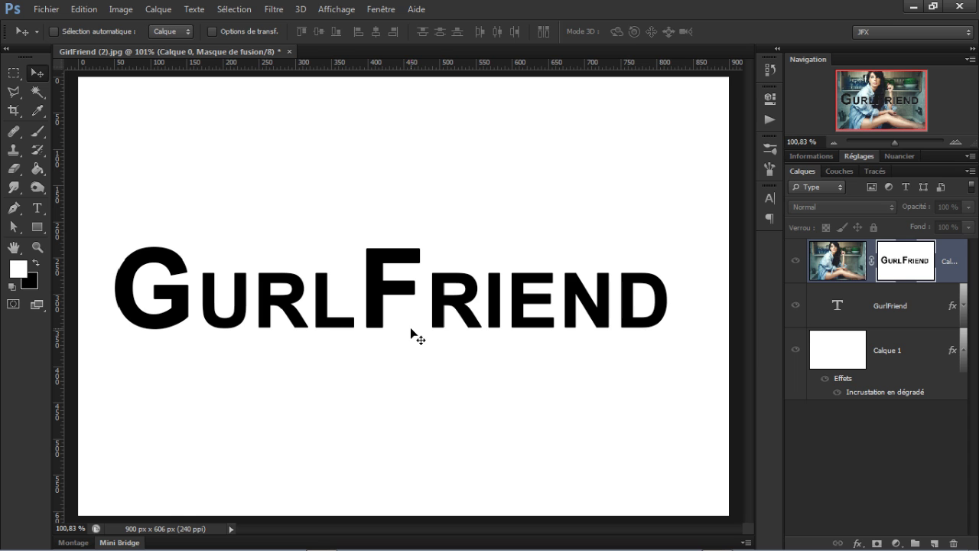
click(794, 304)
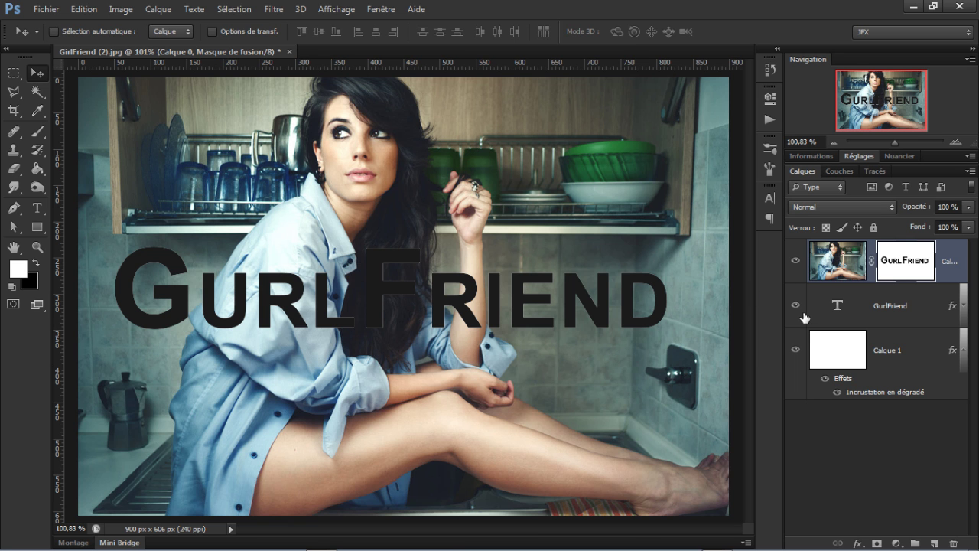
Hide the GurlFriend text layer to check the background through the cut-out letters, and show it again
click(797, 306)
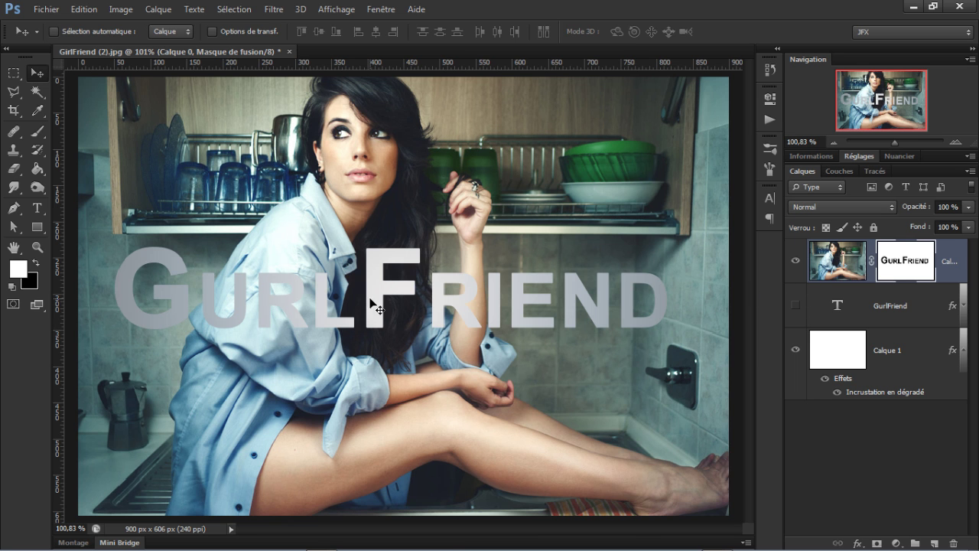
scroll(498, 157, down, 2)
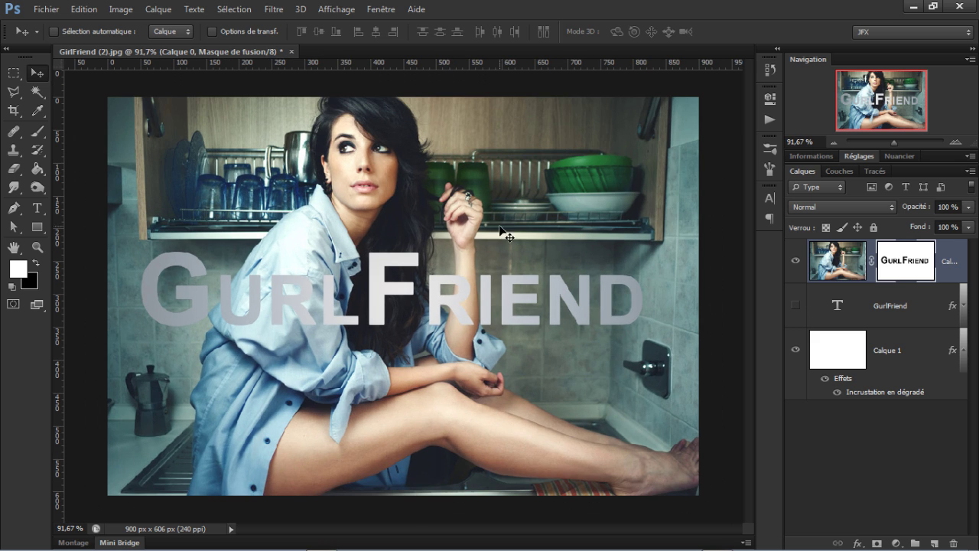
click(795, 306)
Hide Calque 0 and load the GurlFriend text layer's outline as a selection
click(796, 260)
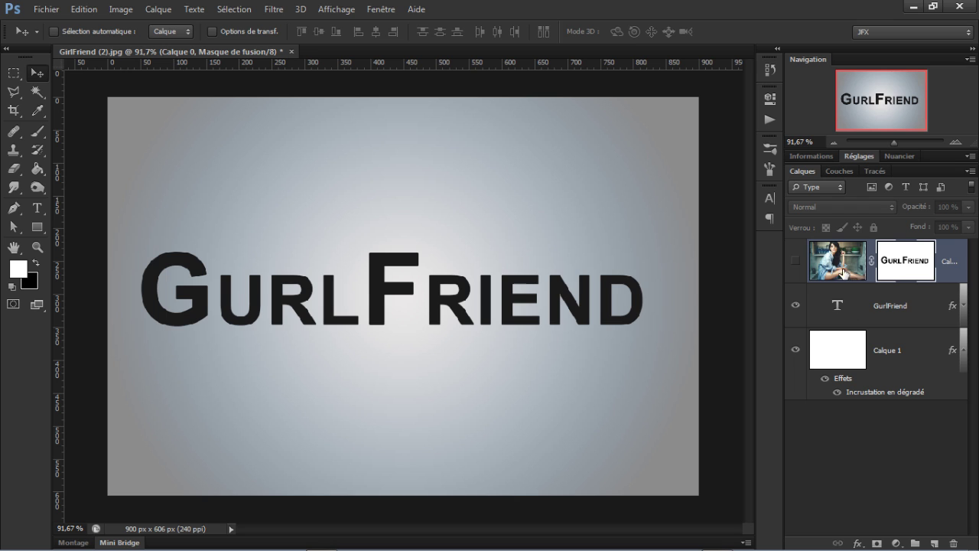
click(836, 305)
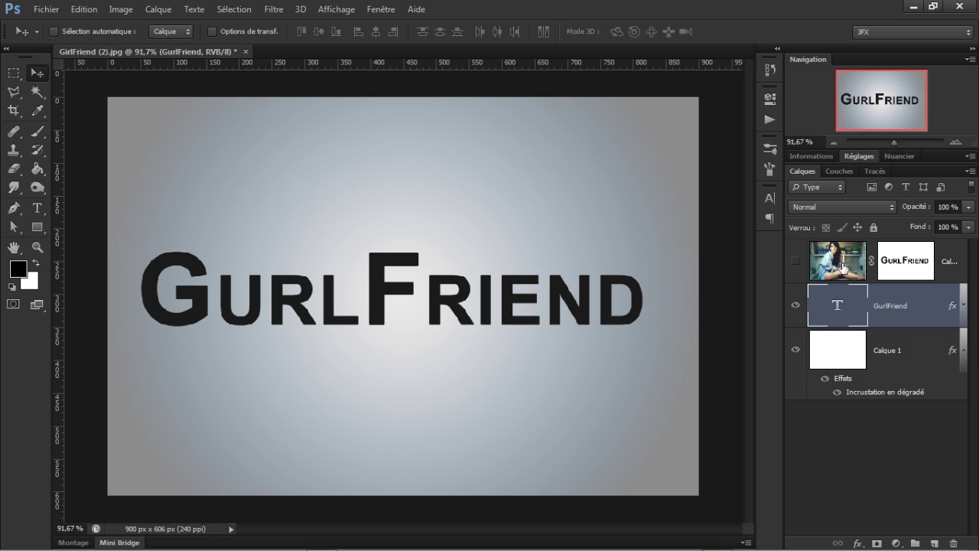
ctrl+click(839, 307)
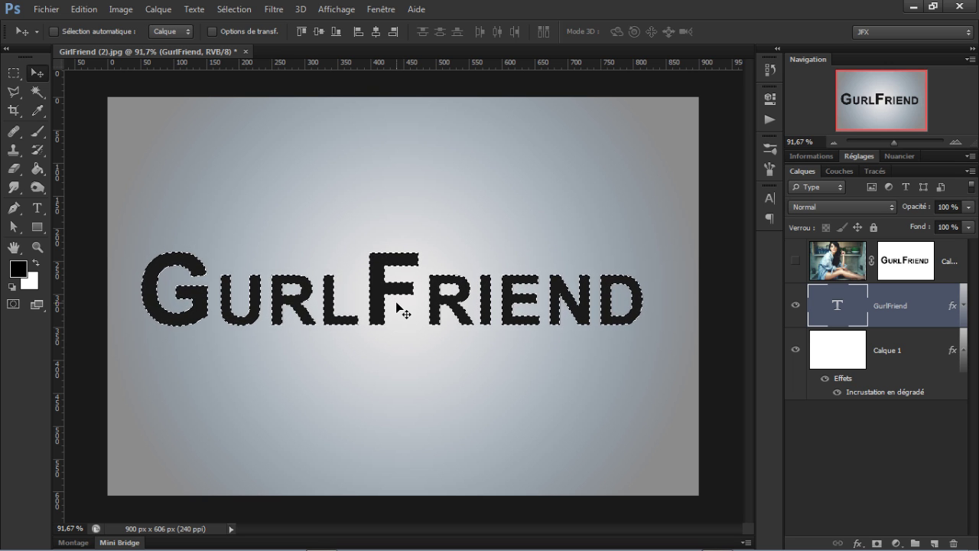
Replace Calque 0's layer mask with one made from the inverted text selection, and check the cut-out with the GurlFriend layer briefly hidden
key(ctrl+shift+i)
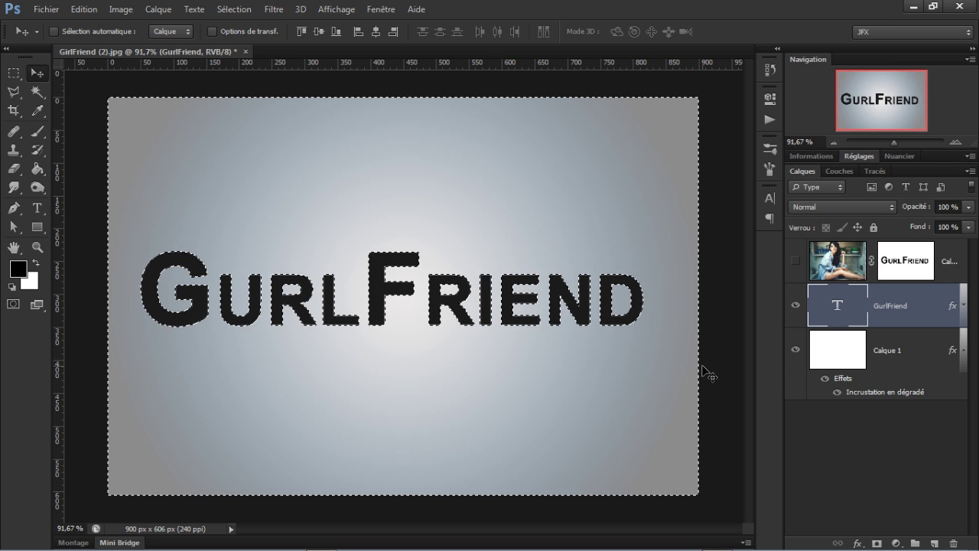
drag(891, 260, 953, 542)
click(796, 263)
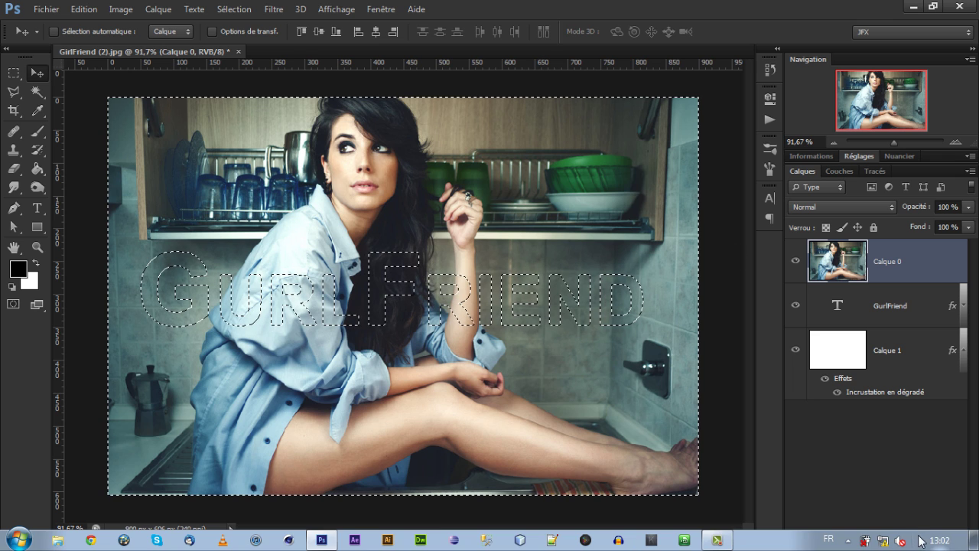
alt+click(878, 543)
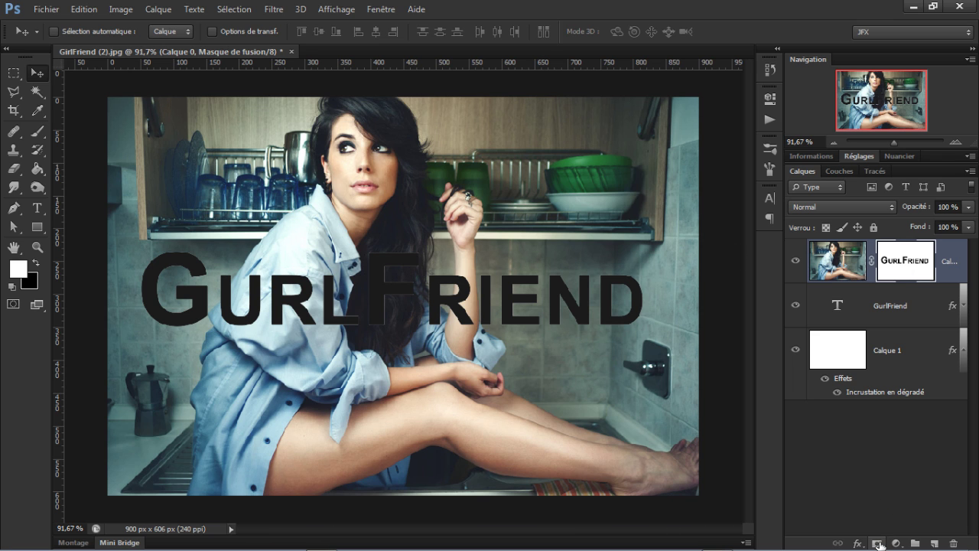
click(795, 306)
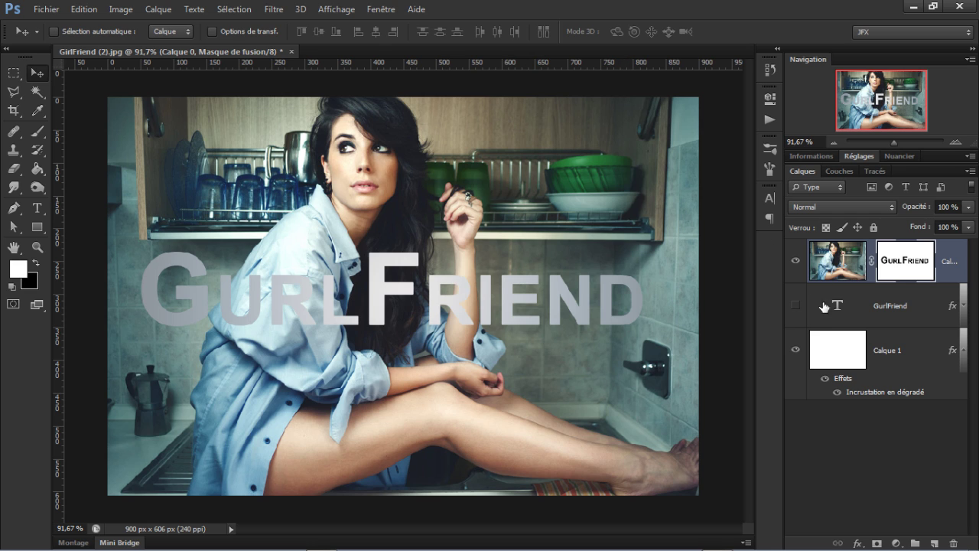
click(796, 305)
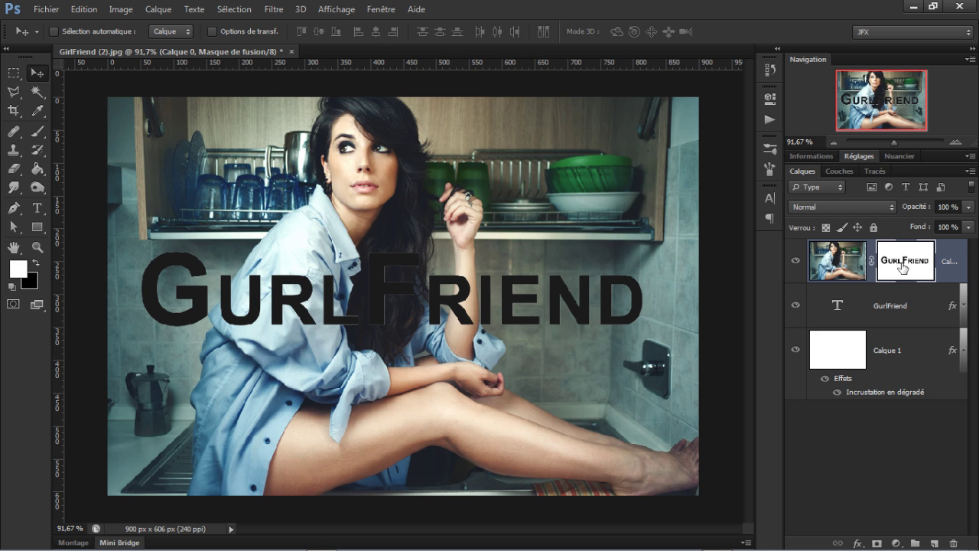
View Calque 0's new layer mask on its own, invert it with Négatif, and return to the composite view with the photo selected
key(alt)
alt+click(909, 272)
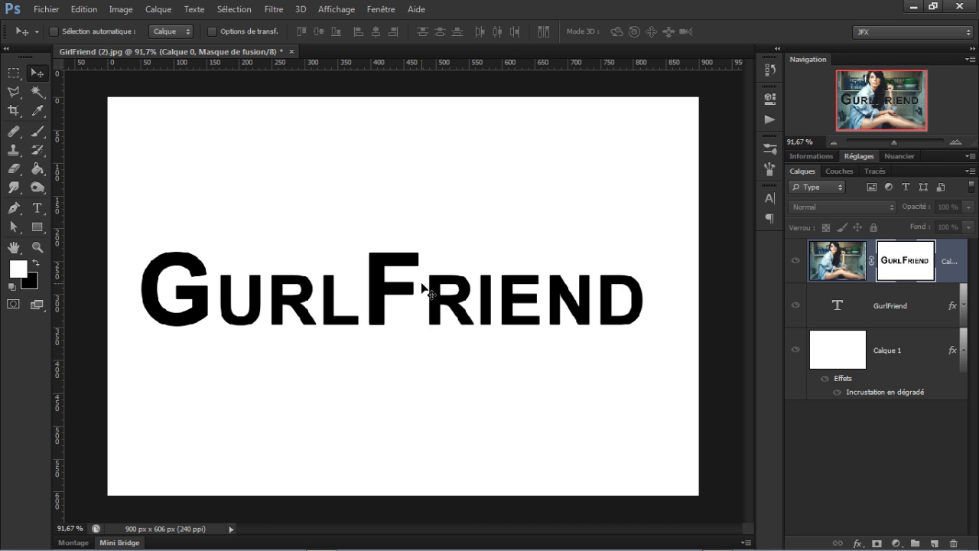
key(ctrl+i)
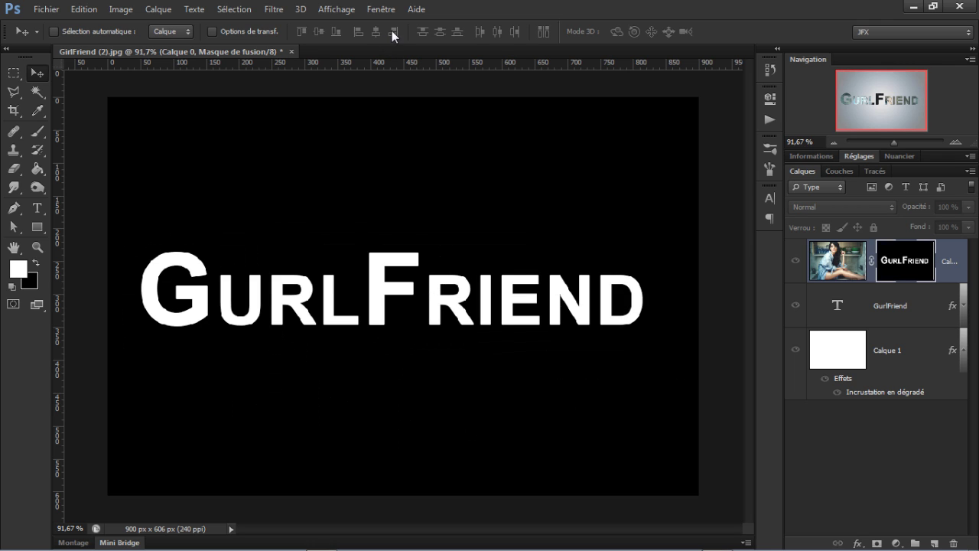
click(130, 12)
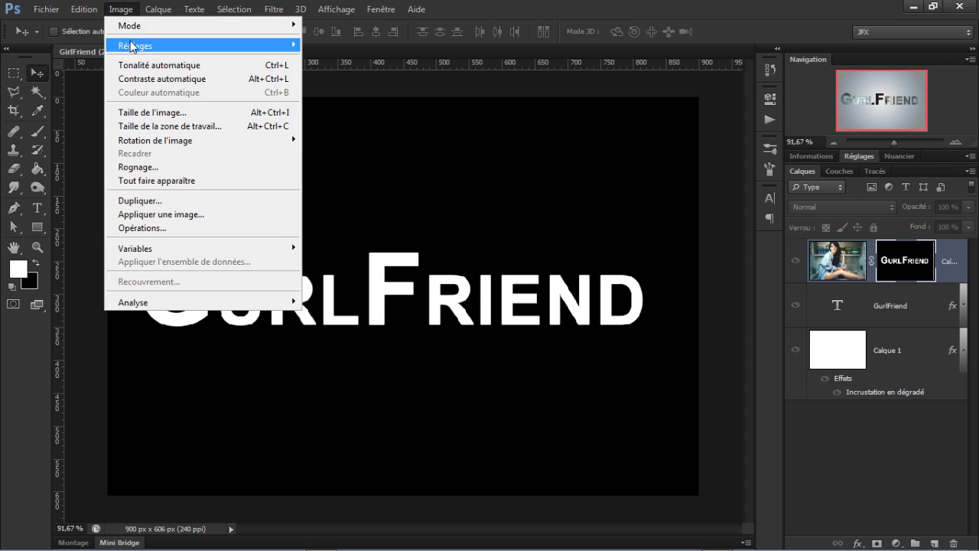
mouse_move(153, 45)
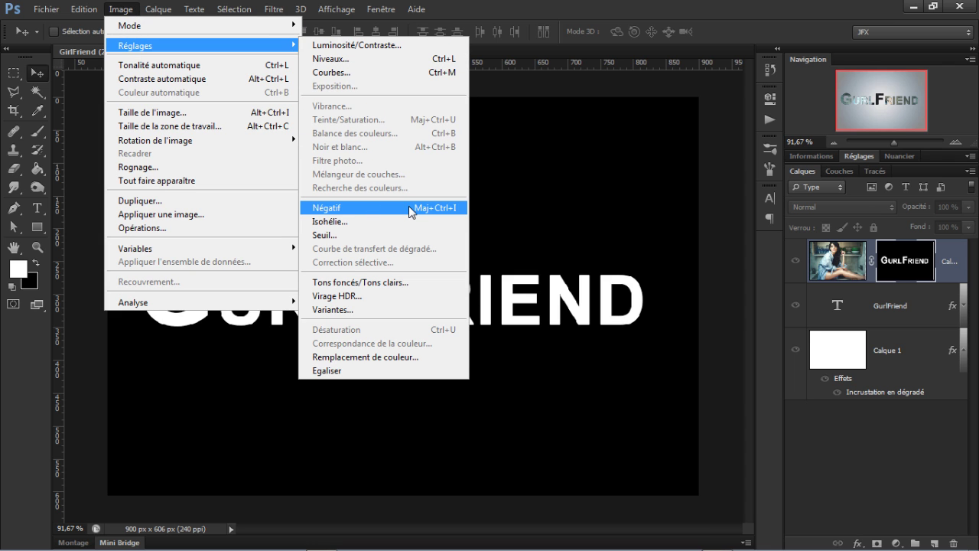
click(528, 10)
click(815, 272)
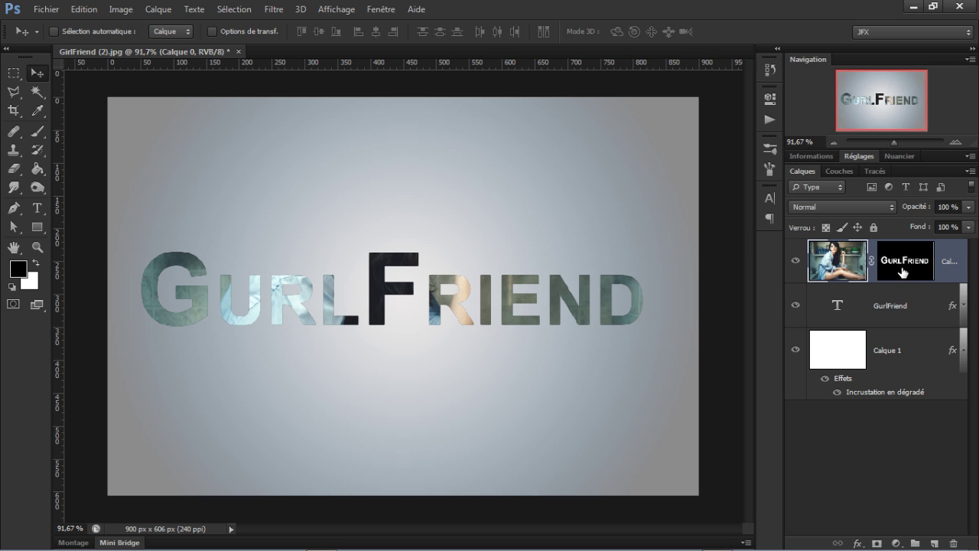
Disable Calque 0's layer mask, invert the photo's colours and invert them back, and re-enable the mask
ctrl+click(903, 272)
shift+click(903, 272)
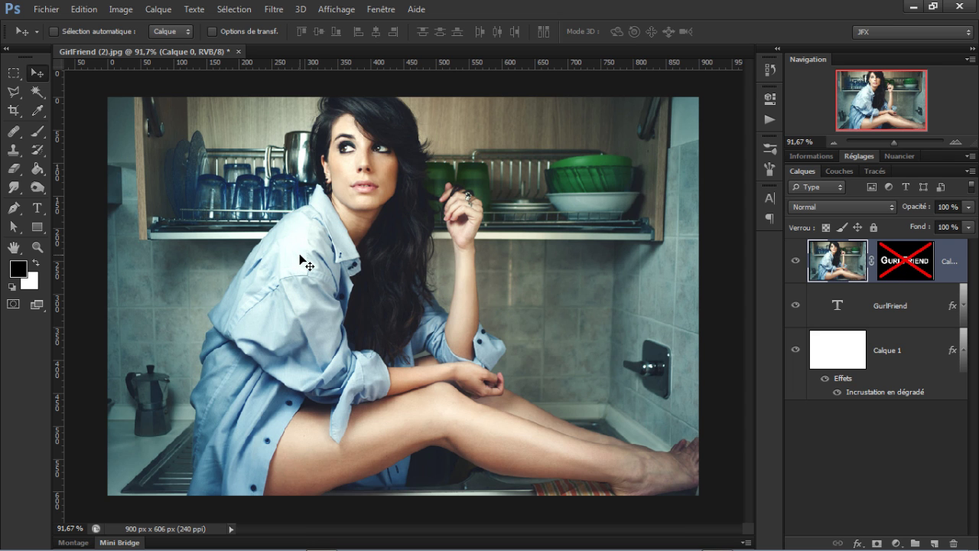
key(ctrl+i)
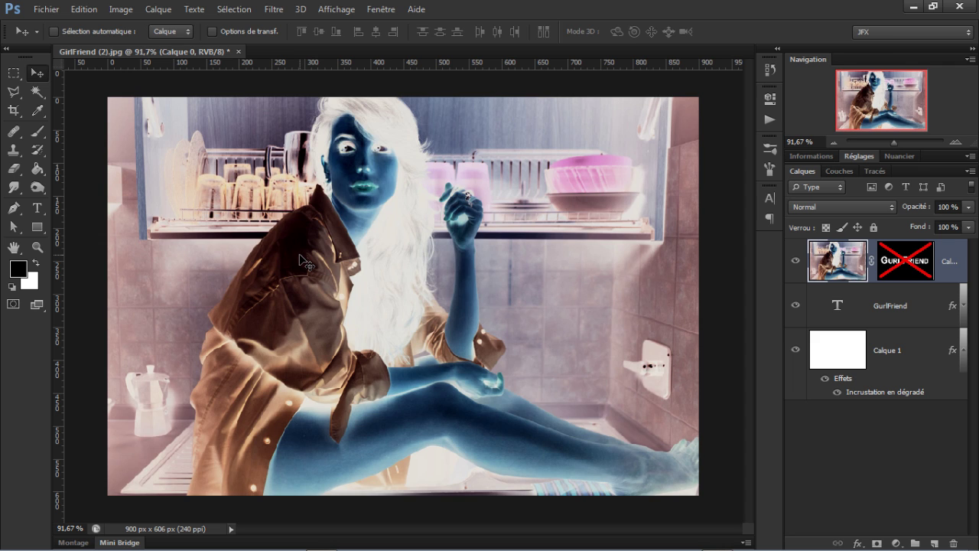
key(ctrl+i)
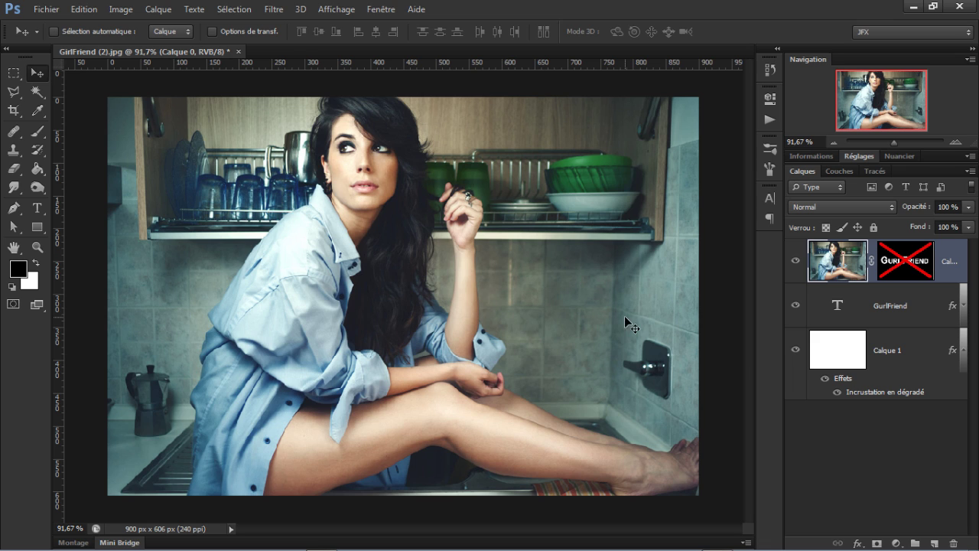
shift+click(905, 260)
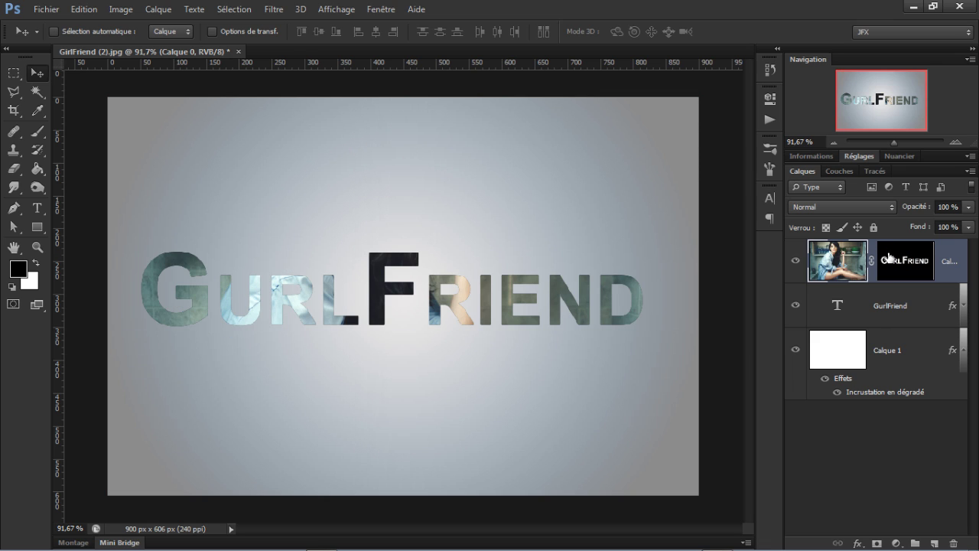
Toggle Calque 0 and the GurlFriend text layer to compare them, leave only the text layer hidden, and select Calque 0's mask
click(797, 307)
click(795, 261)
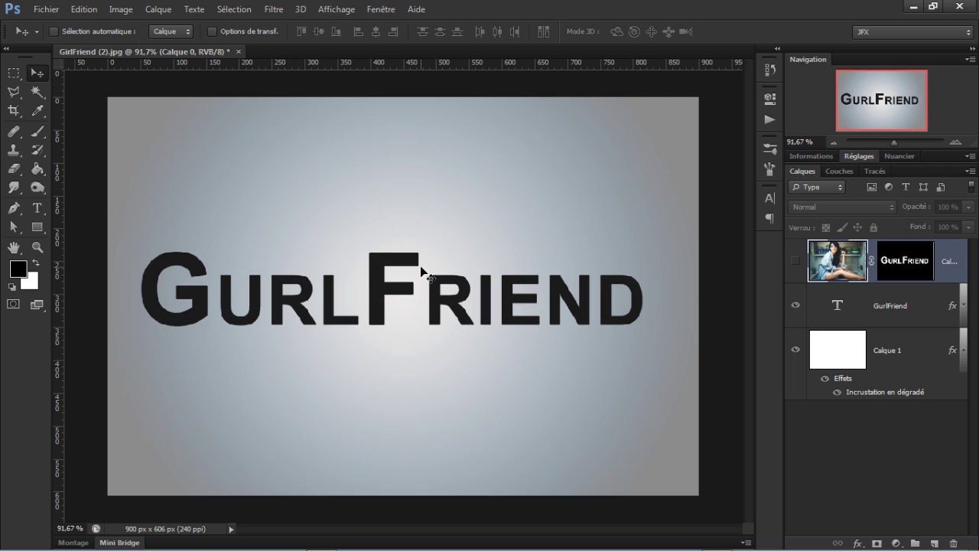
click(796, 307)
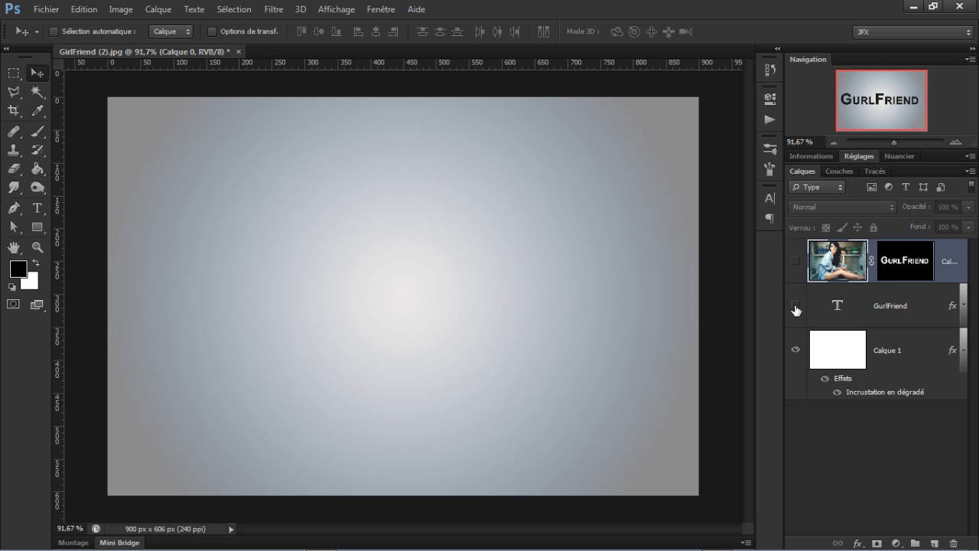
click(796, 262)
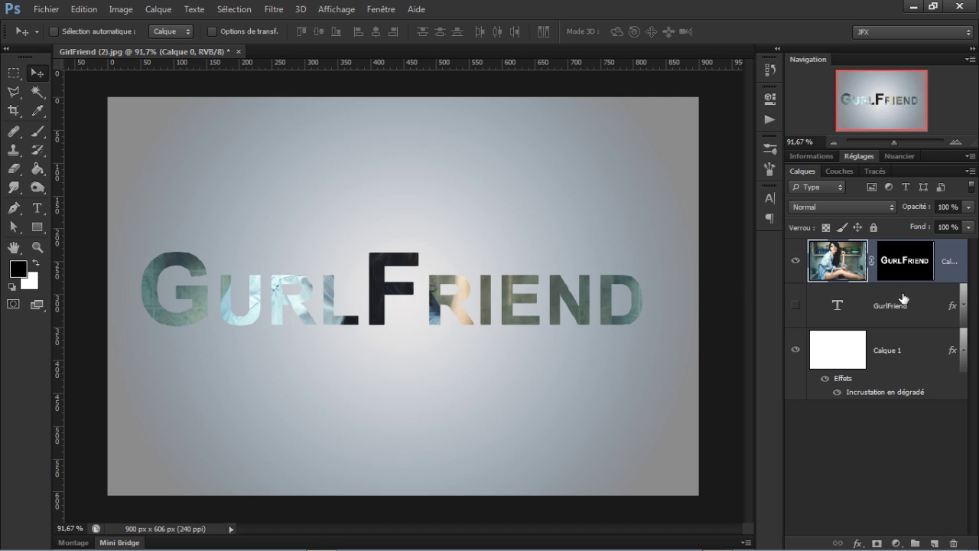
click(922, 265)
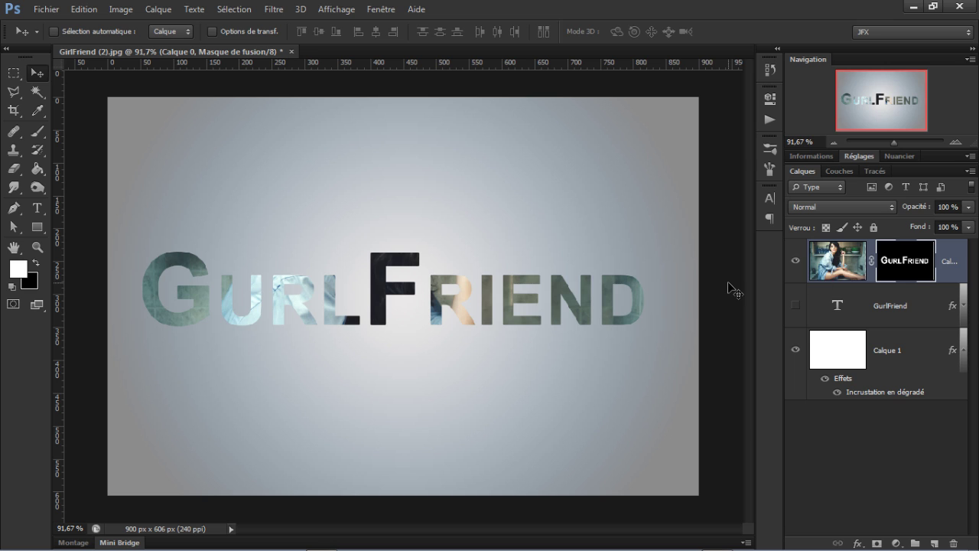
click(795, 309)
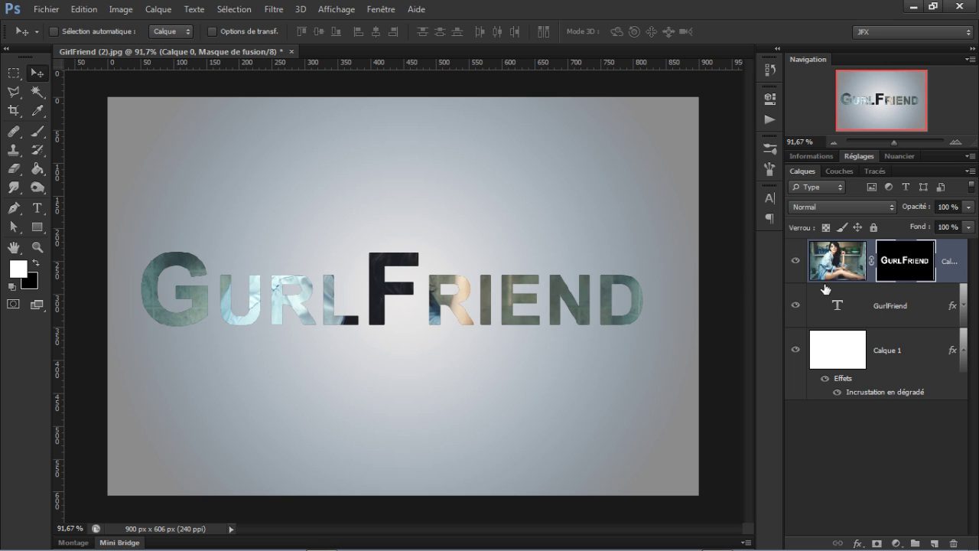
click(795, 306)
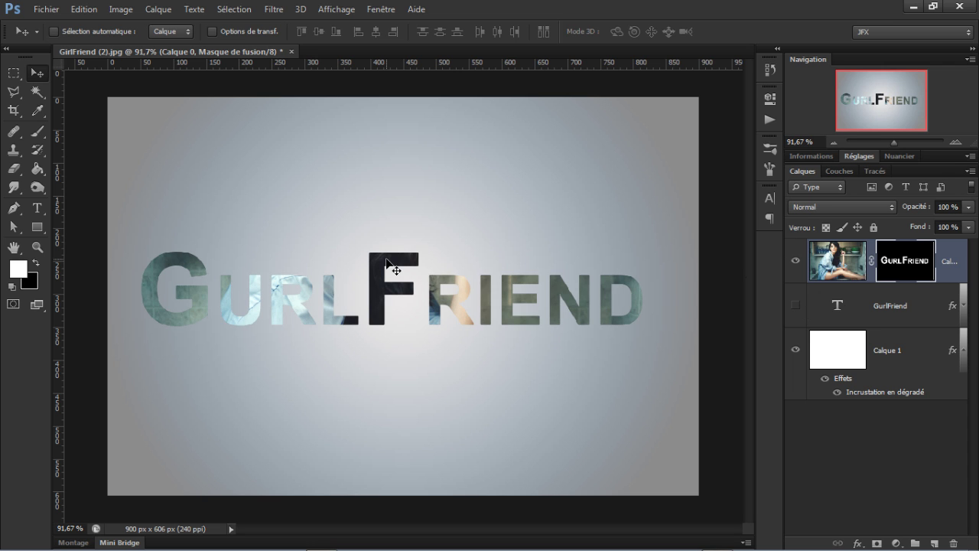
Move Calque 0's linked photo and mask about 150 px to the right, and nudge them slightly up and left with the photo selected
drag(385, 258, 481, 267)
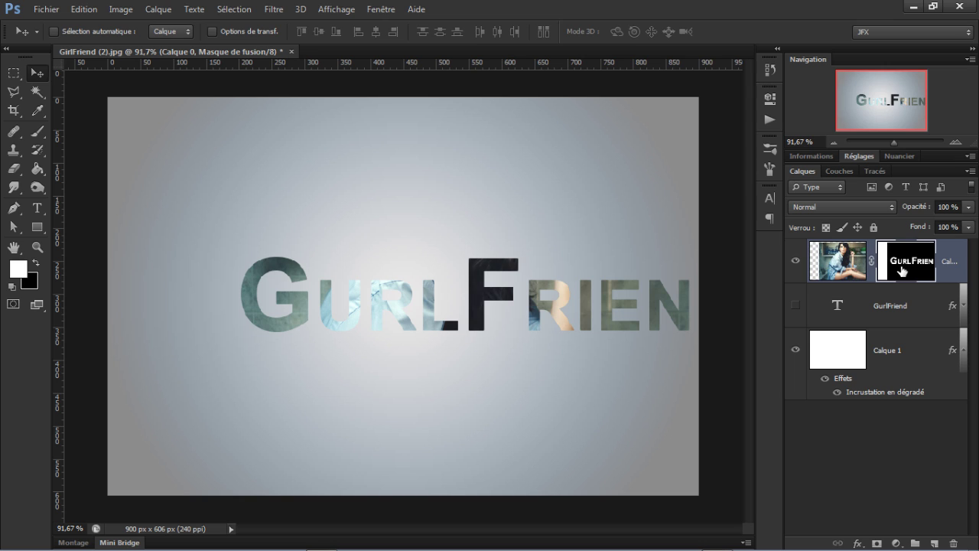
click(857, 265)
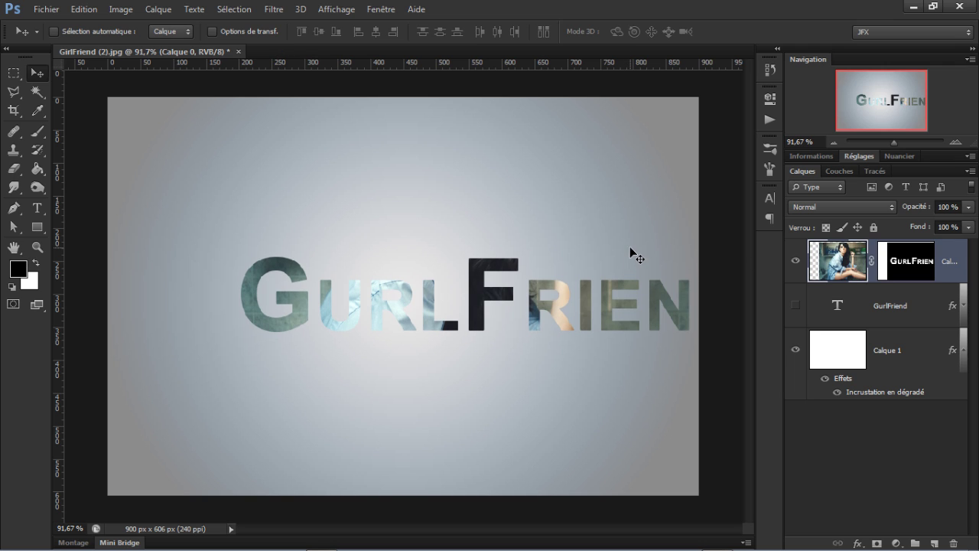
key(Up)
key(Left)
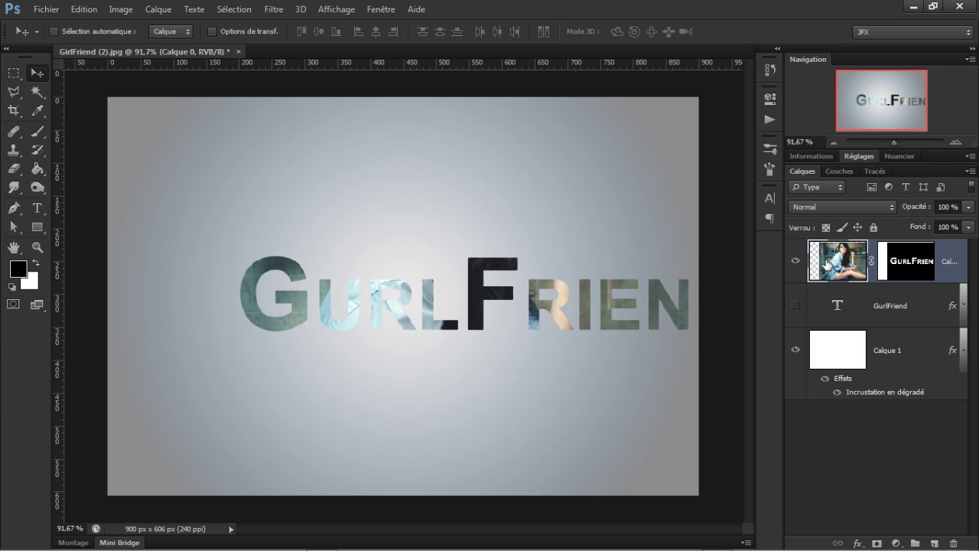
key(Left)
key(Left)
key(Left)
key(Left)
Select Calque 0's layer mask and move the linked photo and mask back left towards their original position
click(885, 262)
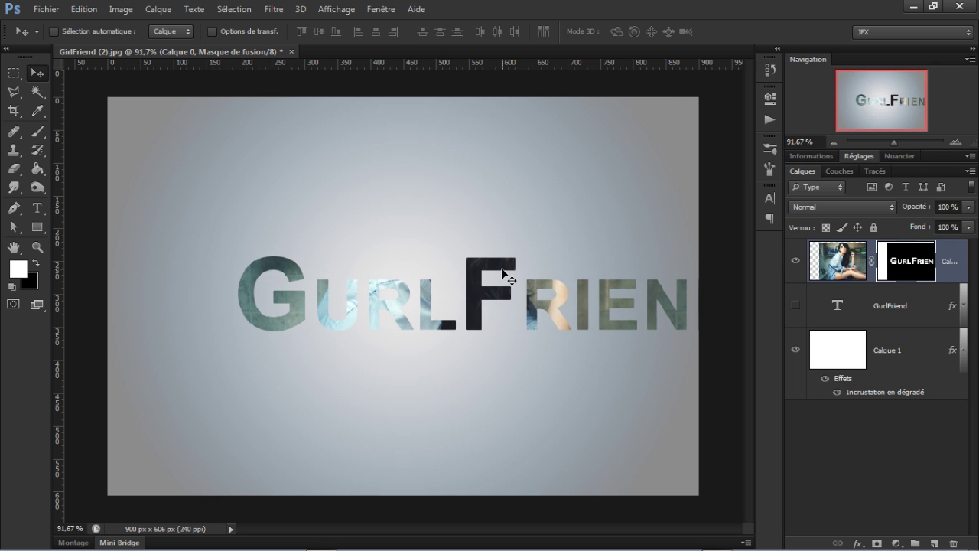
drag(503, 273, 472, 279)
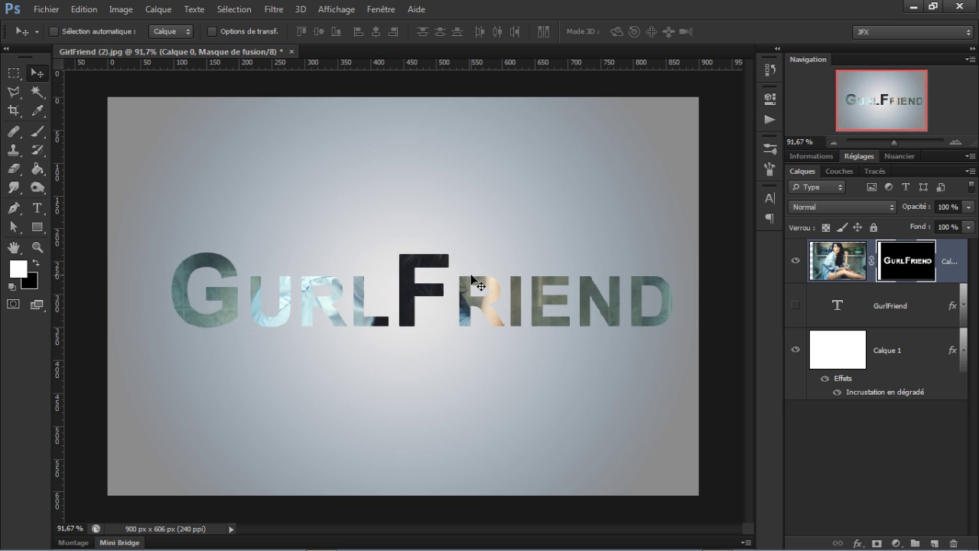
key(Left)
key(Left)
key(Left)
key(Left)
key(Left)
key(Left)
key(Left)
key(Left)
key(Left)
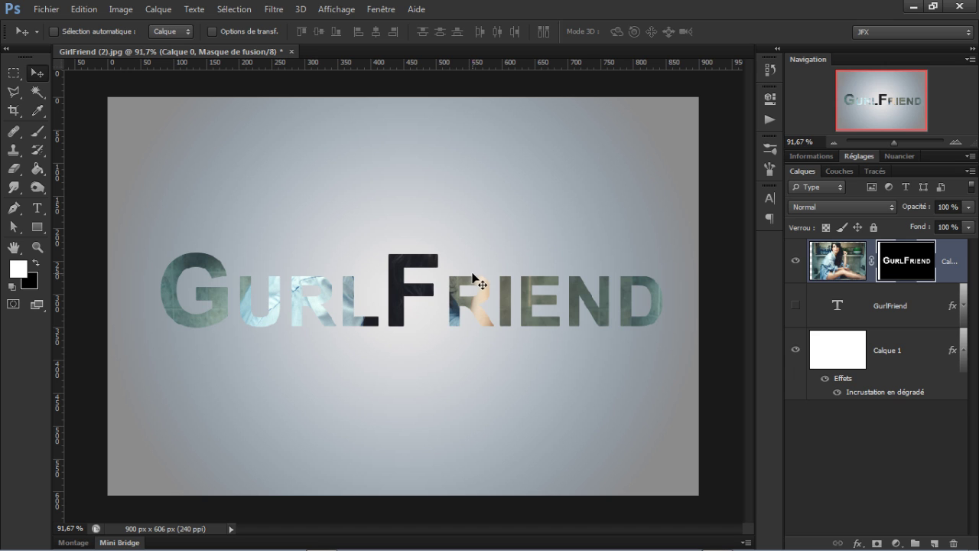
key(Left)
key(Left)
key(Left)
key(Left)
key(Left)
key(Left)
key(Left)
key(Left)
key(Left)
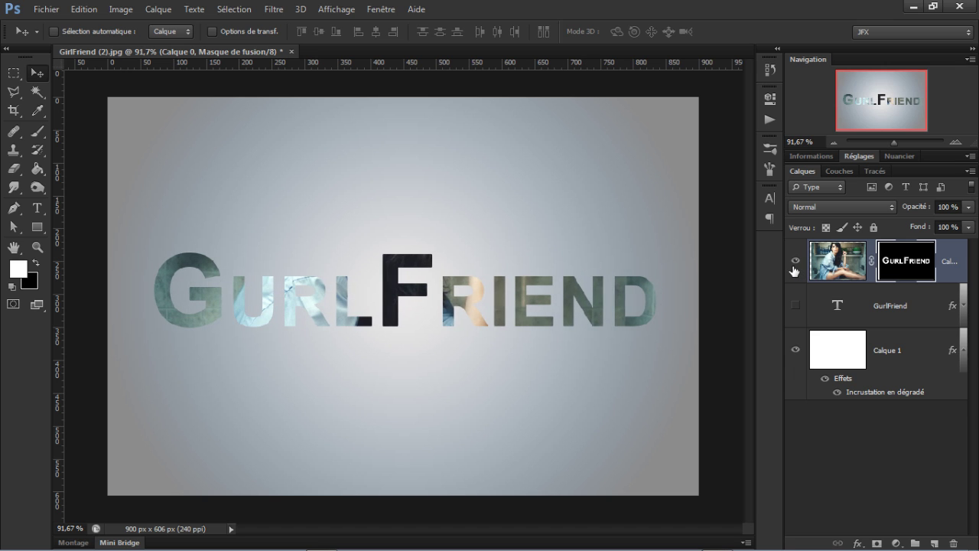
key(Left)
key(Left)
key(Left)
key(Left)
key(Left)
key(Left)
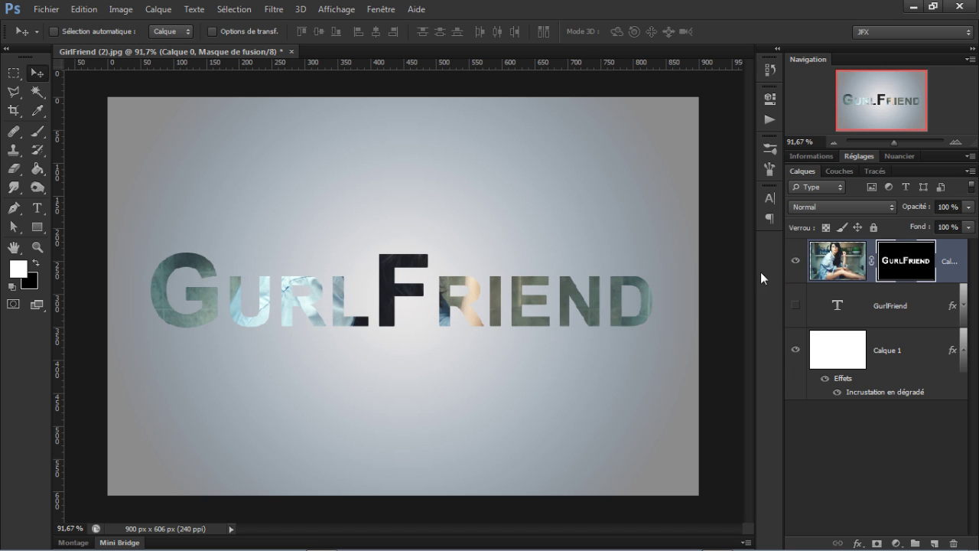
Disable Calque 0's layer mask, realign the full photo with the canvas edges, and re-enable the mask
shift+click(912, 276)
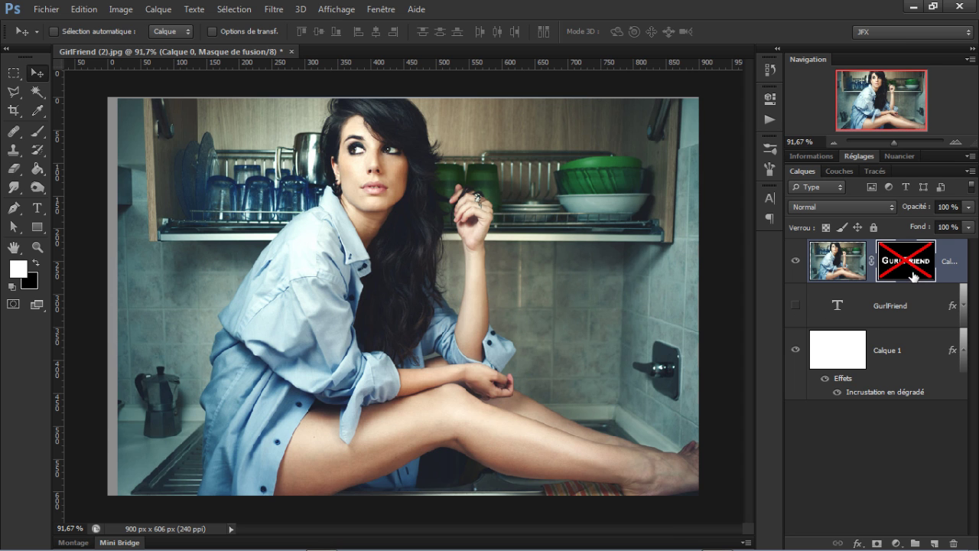
mouse_move(357, 244)
mouse_down()
mouse_move(338, 242)
mouse_move(347, 242)
mouse_up()
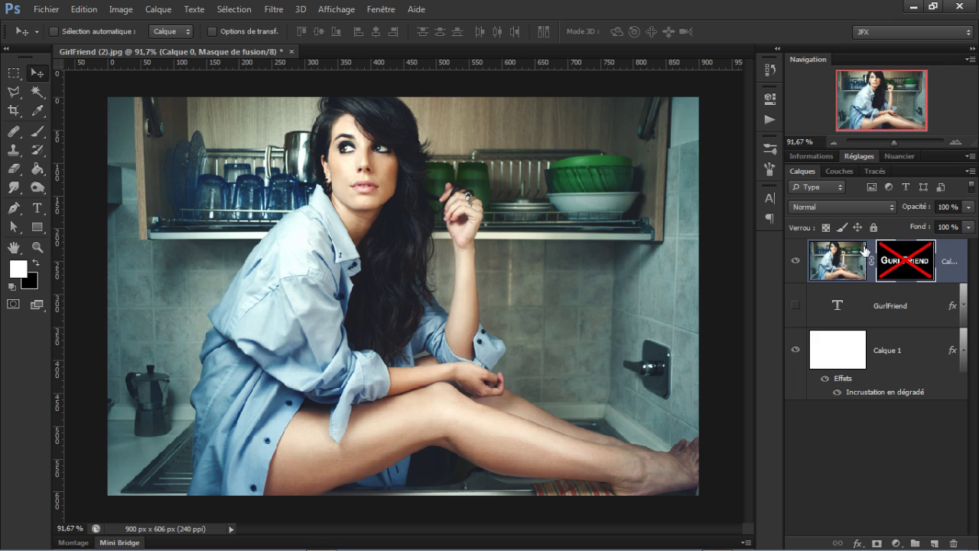
shift+click(884, 268)
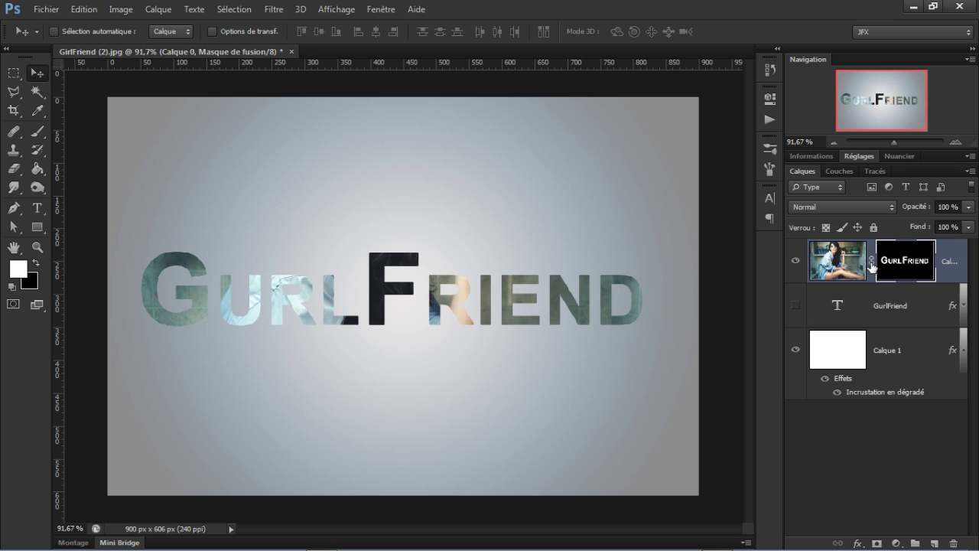
Move the linked photo and mask straight down on the canvas, and undo the move
drag(370, 311, 375, 339)
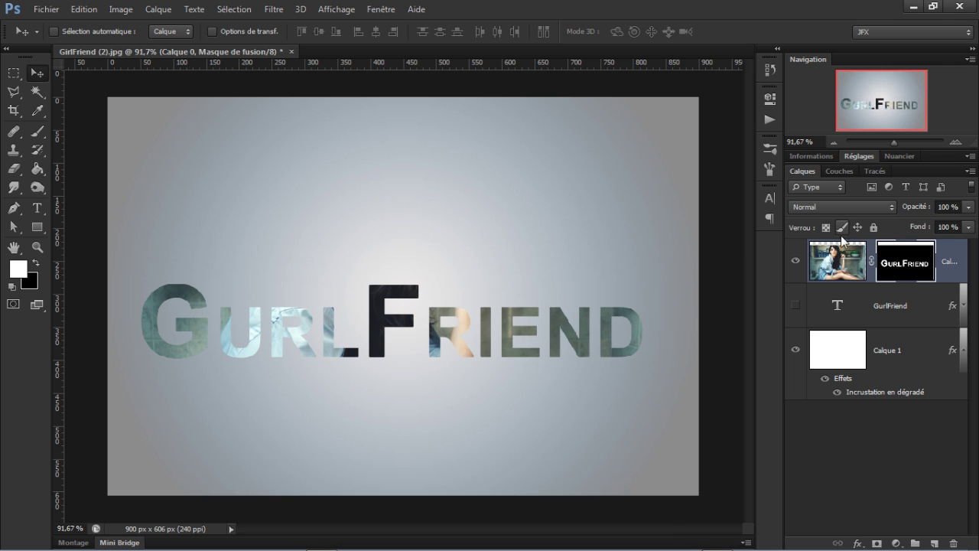
key(ctrl+z)
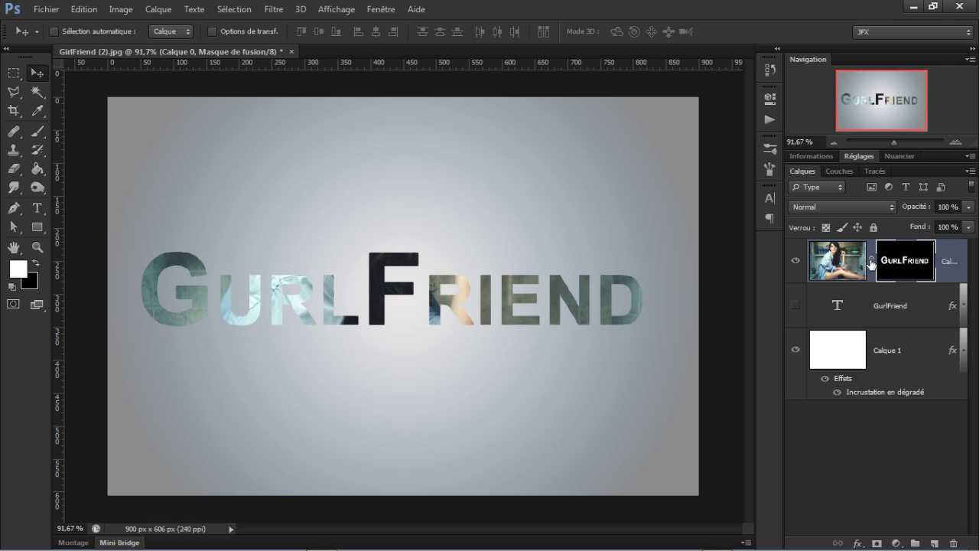
Unlink Calque 0's layer mask from the photo and move only the mask about 14 px left and 5 px down
click(871, 262)
mouse_move(378, 296)
mouse_down()
mouse_move(369, 448)
mouse_move(379, 229)
mouse_move(367, 291)
mouse_move(441, 284)
mouse_move(421, 264)
mouse_move(372, 299)
mouse_up()
Try to enlarge only Calque 0's mask with Free Transform to about 108% width and 110% height
key(ctrl+t)
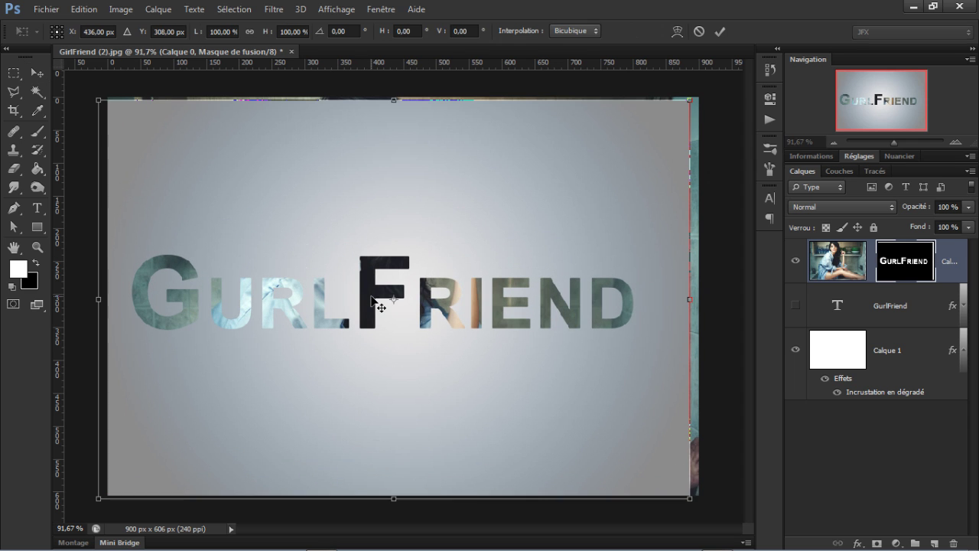
scroll(499, 272, down, 3)
drag(600, 435, 633, 466)
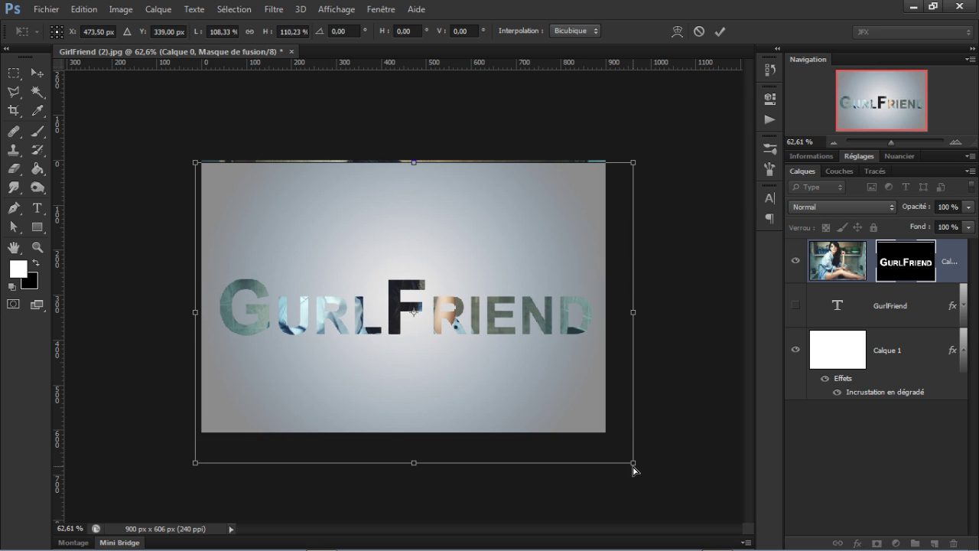
key(Return)
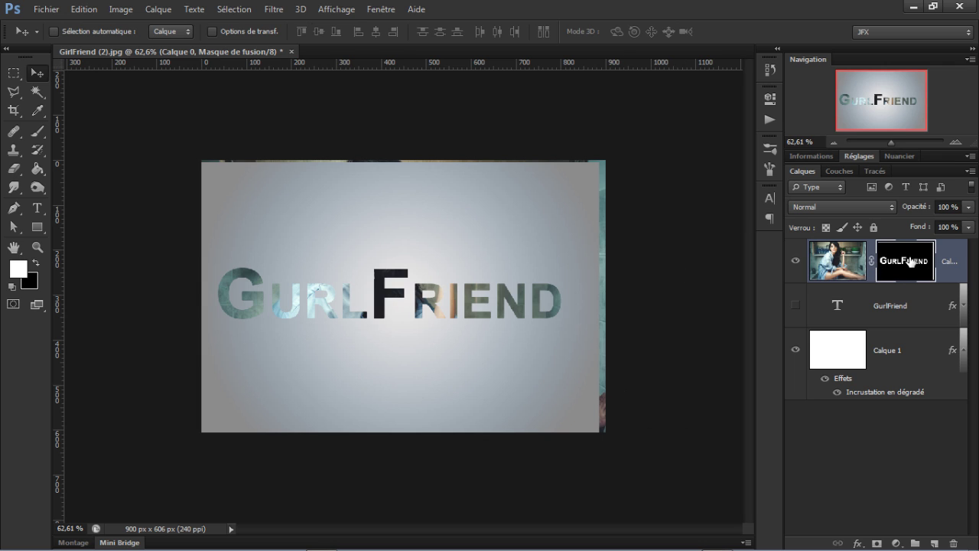
Delete Calque 0's layer mask and make the GurlFriend text layer visible, checking the text with the photo hidden
drag(909, 261, 954, 542)
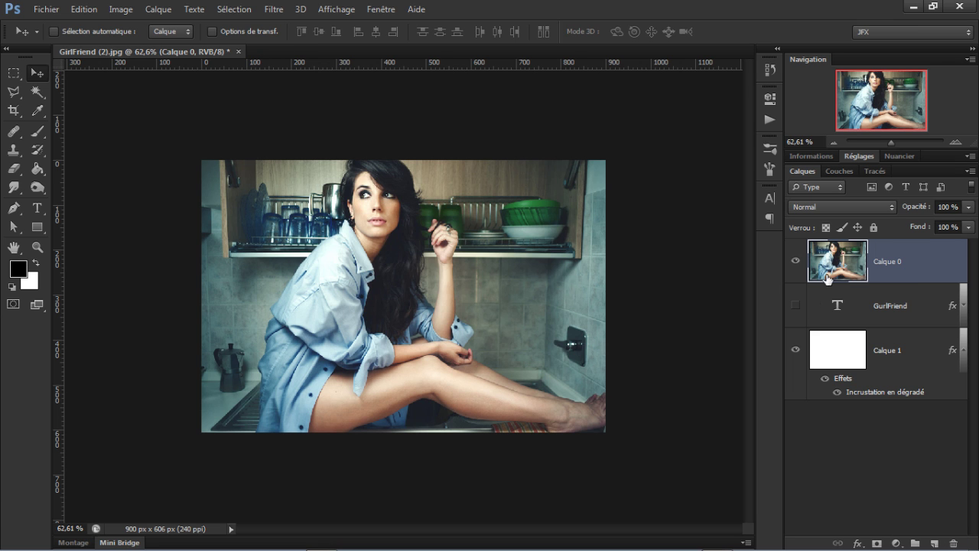
scroll(432, 255, up, 2)
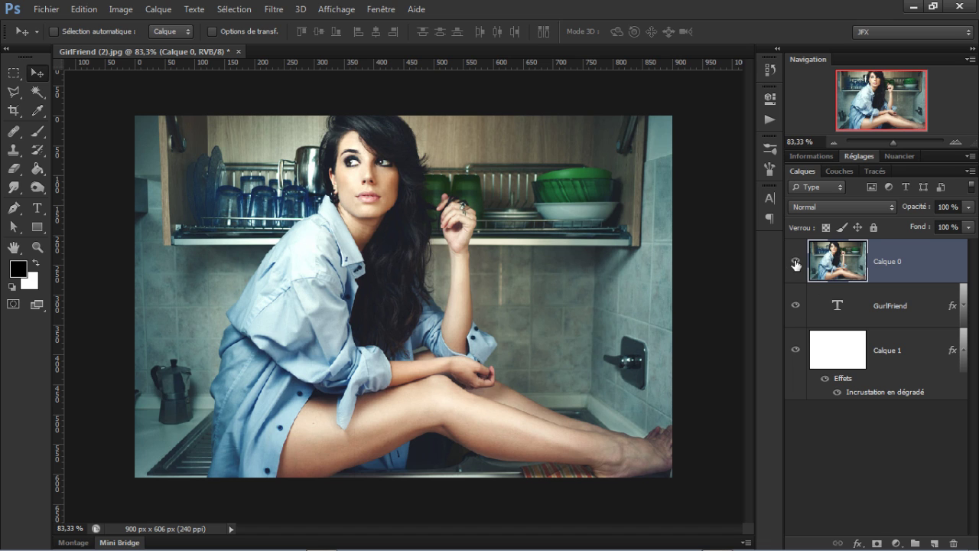
click(853, 308)
click(796, 262)
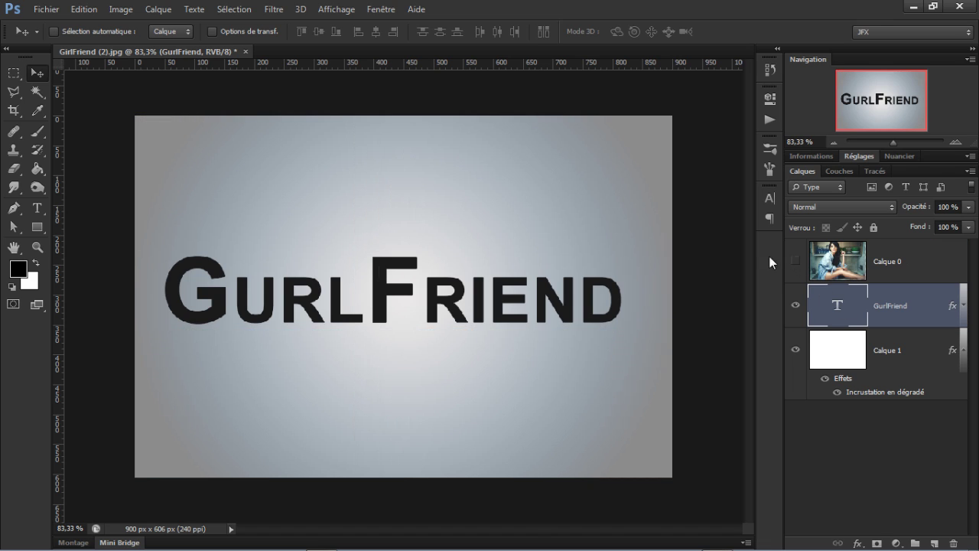
click(795, 262)
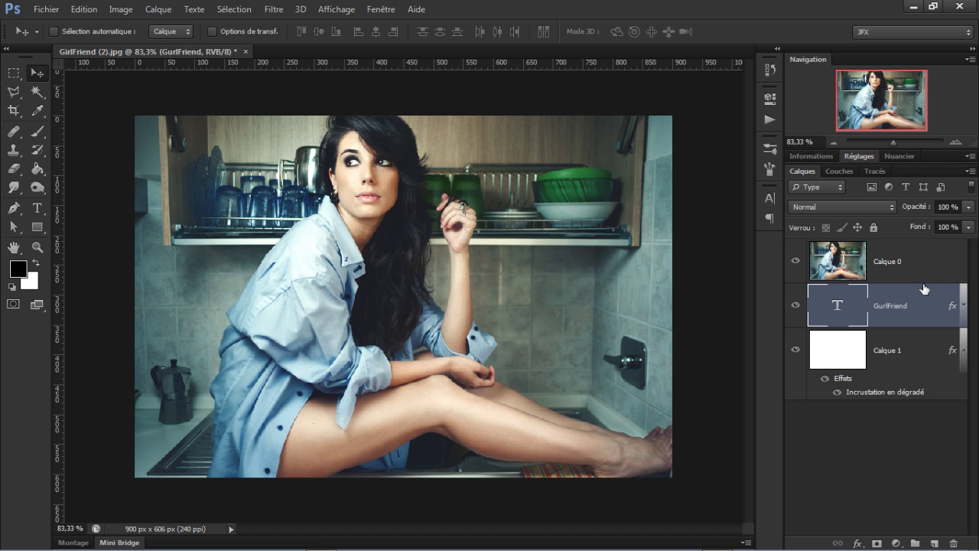
Apply a clipping mask from Calque 0 to the GurlFriend text layer, and release it
click(835, 264)
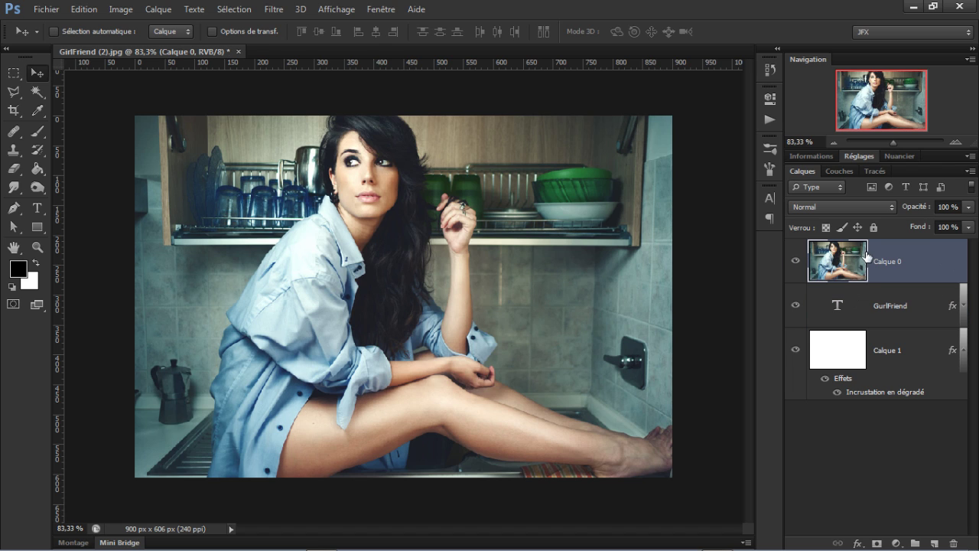
right_click(933, 263)
click(643, 262)
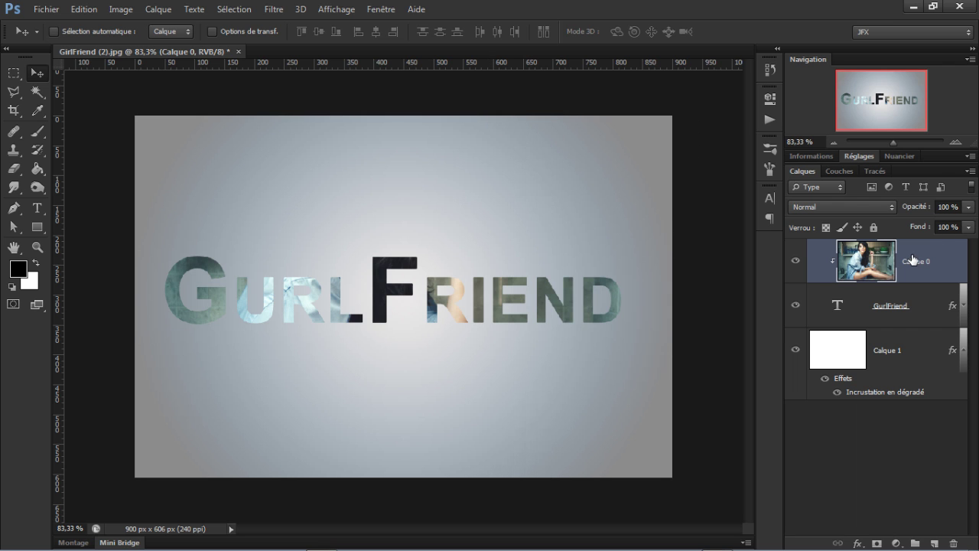
key(ctrl+alt+g)
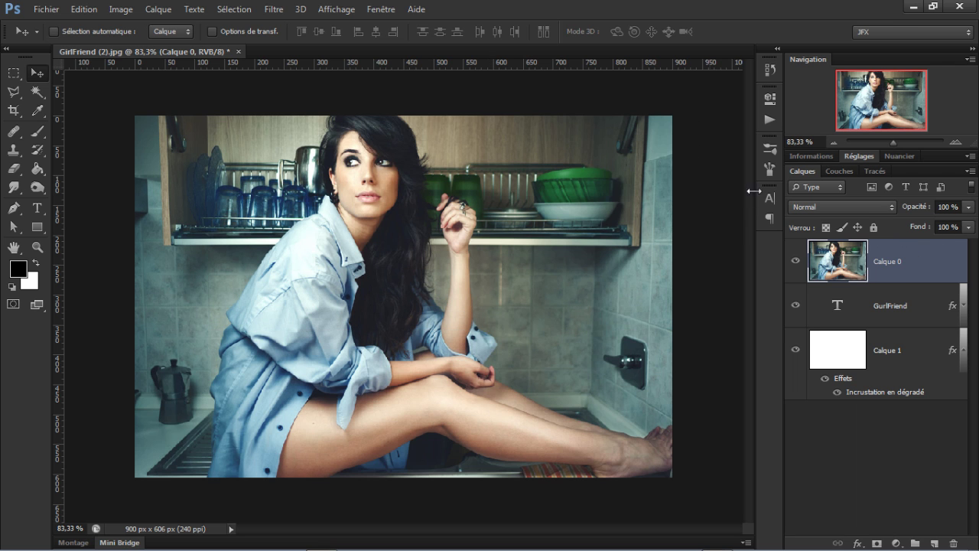
Clip the Calque 0 photo to the GurlFriend text layer again
click(166, 10)
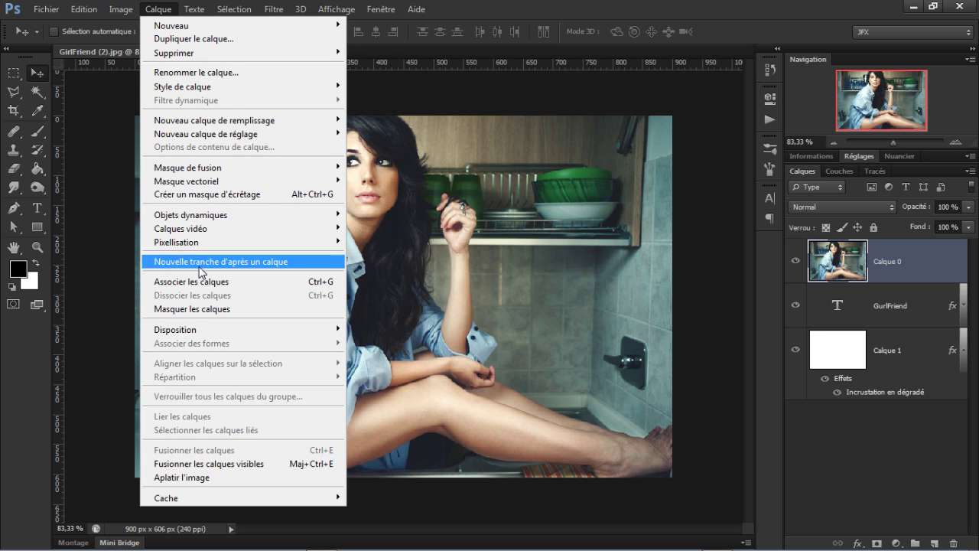
click(776, 111)
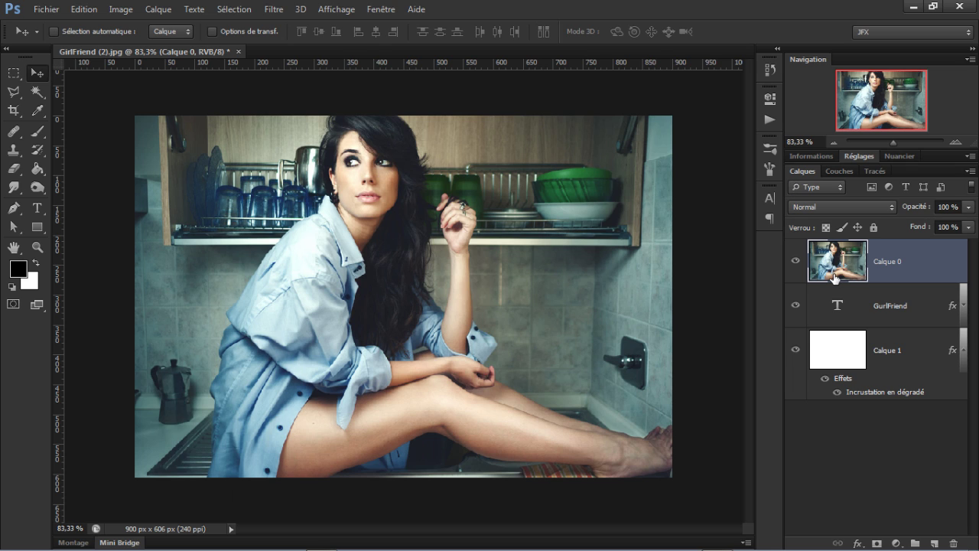
drag(839, 280, 846, 280)
alt+click(846, 281)
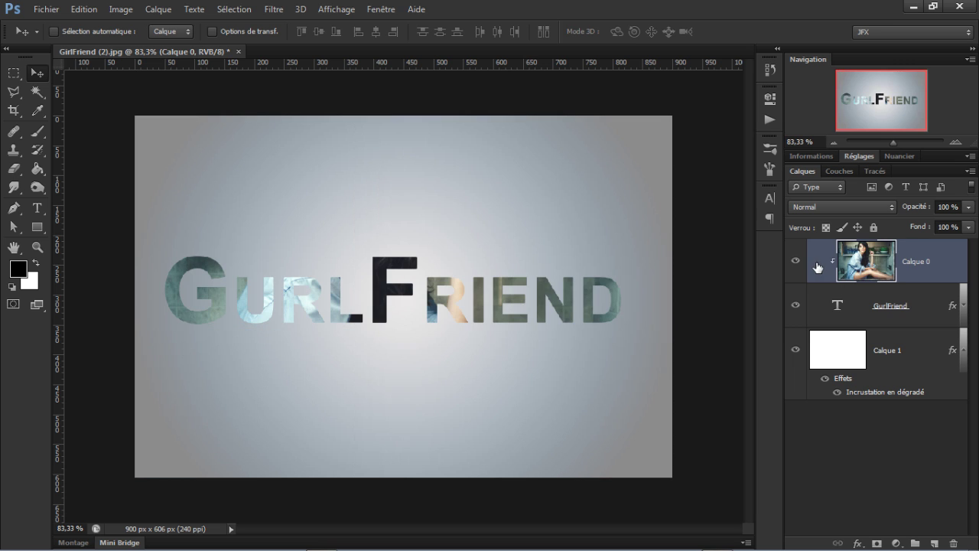
Move the GurlFriend text layer up into the upper half of the canvas, leaving the clipped photo in place
click(855, 304)
drag(486, 306, 497, 245)
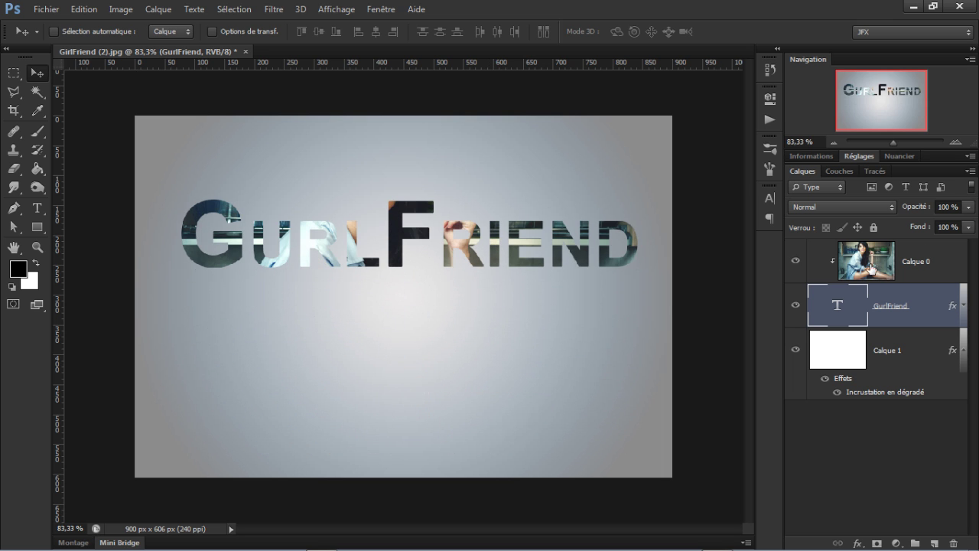
Move the clipped Calque 0 photo down so the woman's face falls within the letters, and undo the moves
click(886, 260)
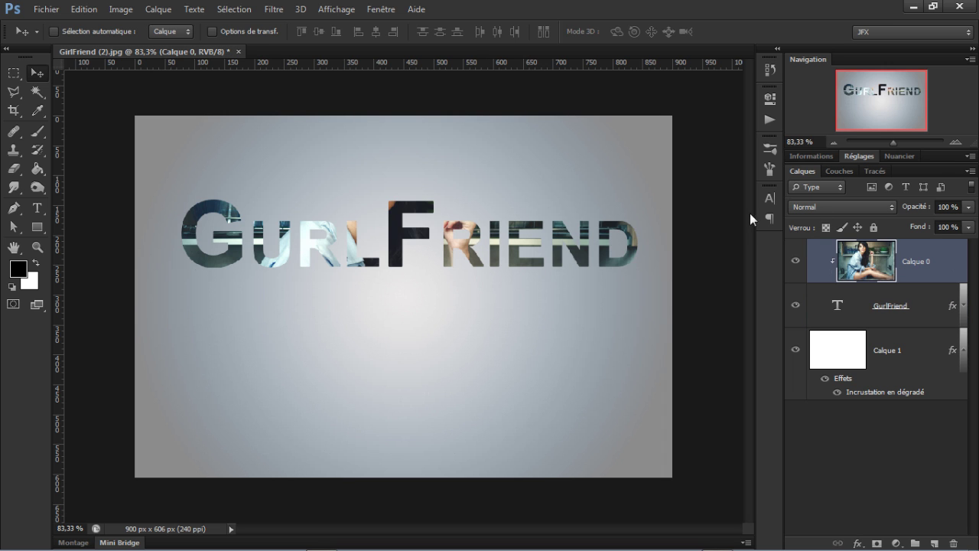
drag(624, 230, 573, 391)
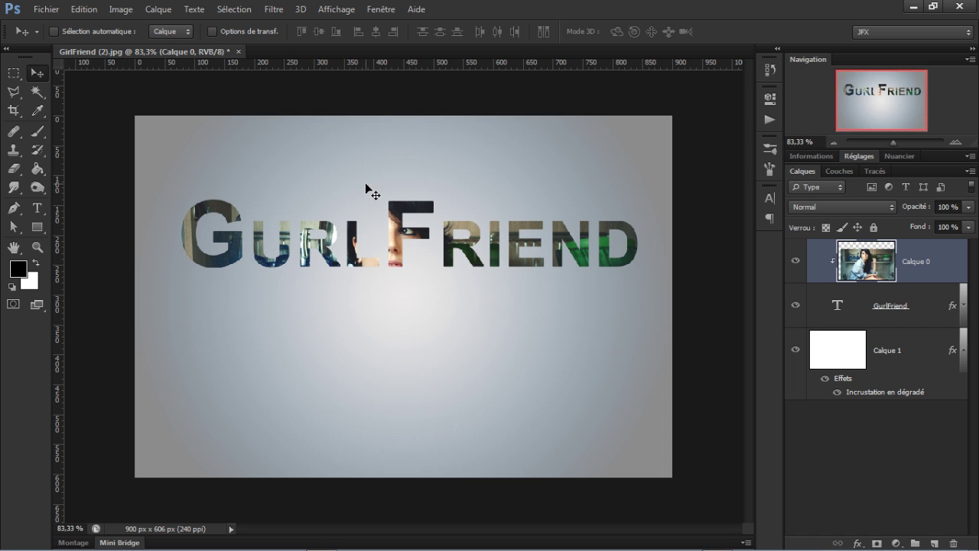
drag(489, 271, 430, 242)
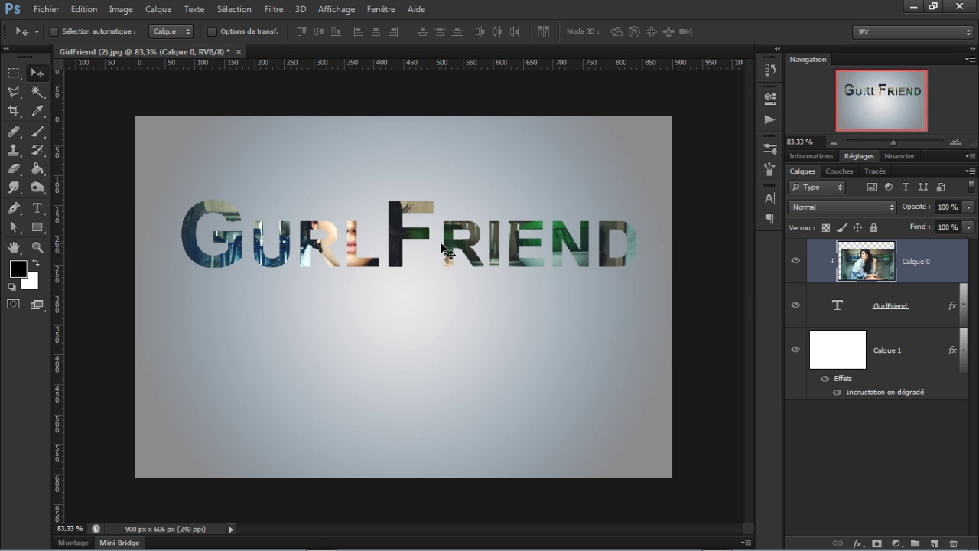
key(ctrl+z)
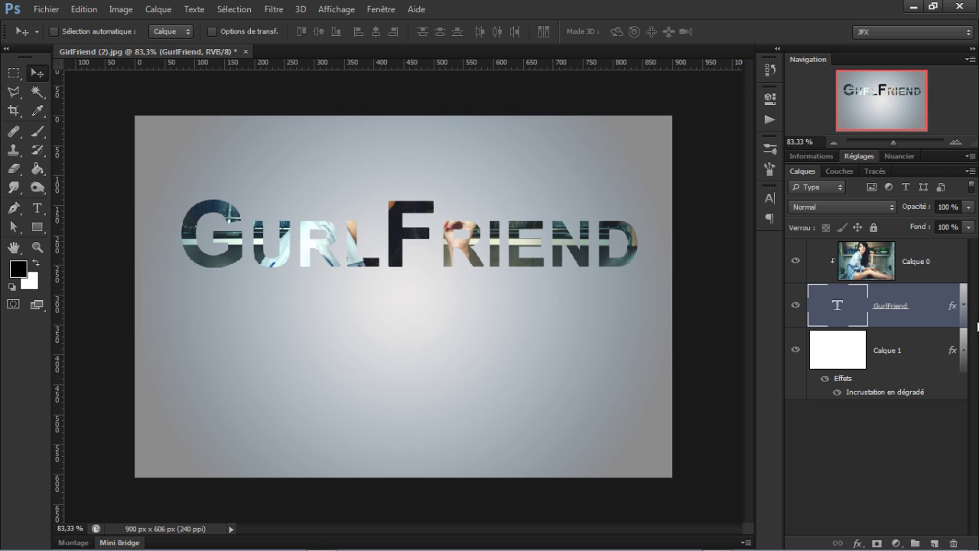
Move the GurlFriend text down into the lower part of the canvas and preview it with Calque 0 hidden
drag(513, 245, 522, 375)
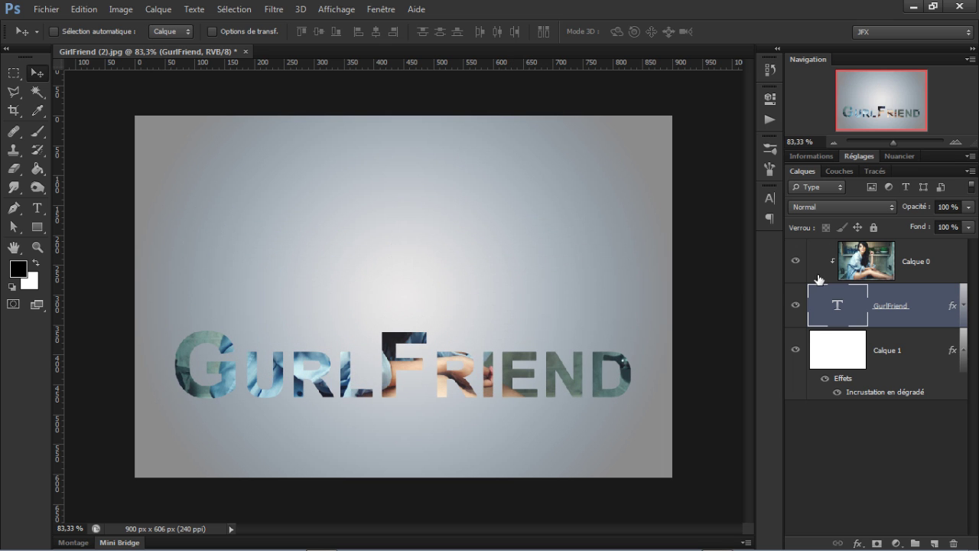
click(794, 263)
click(795, 262)
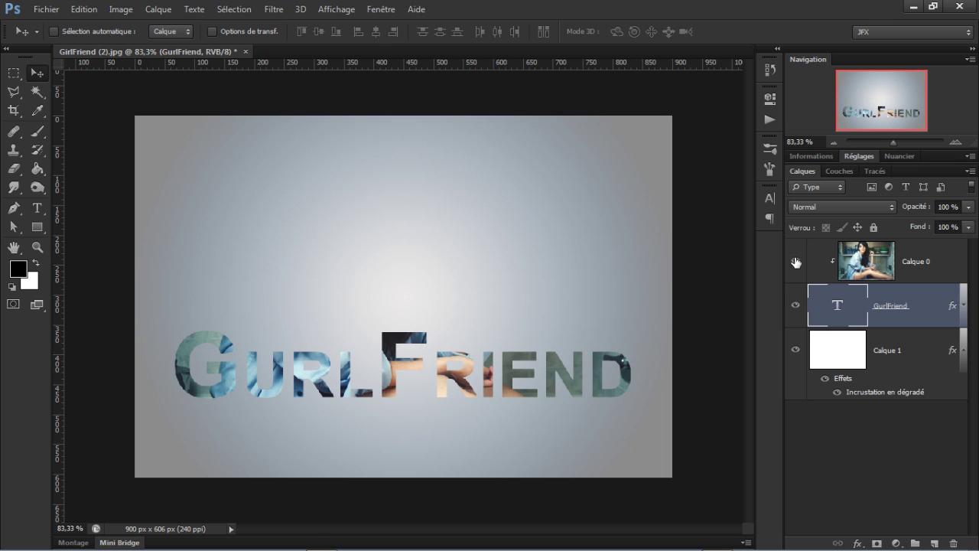
Hide the GurlFriend base layer to examine its effect on the clipped photo, and show it again
click(796, 306)
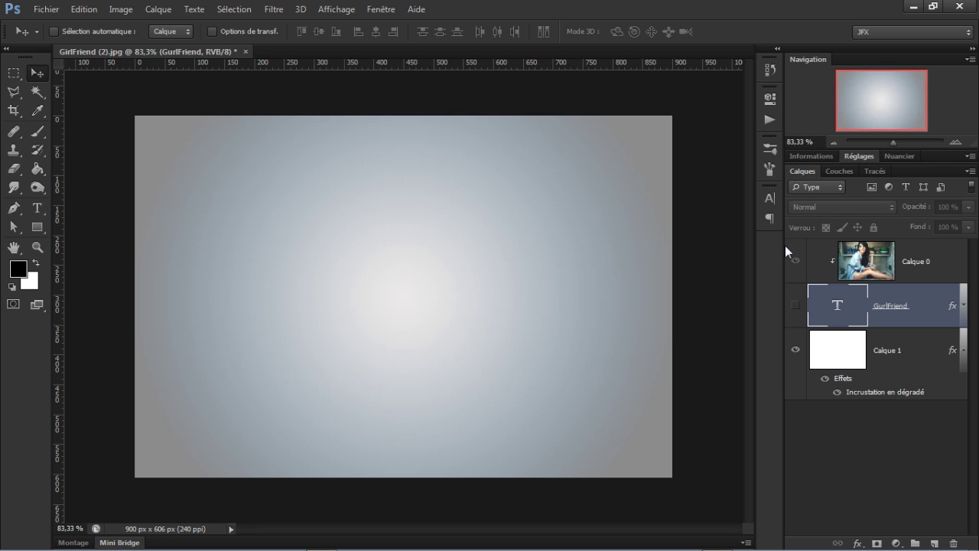
scroll(895, 269, up, 1)
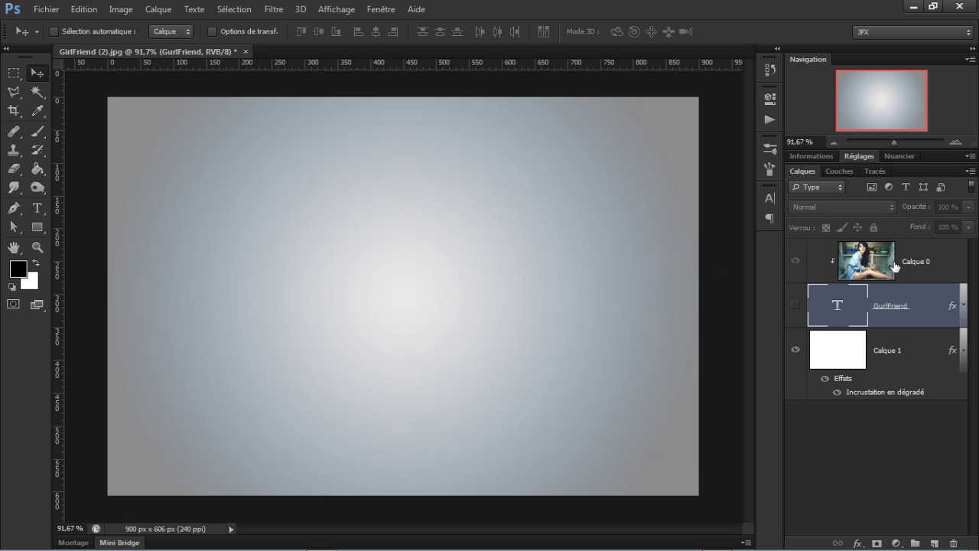
key(ctrl+minus)
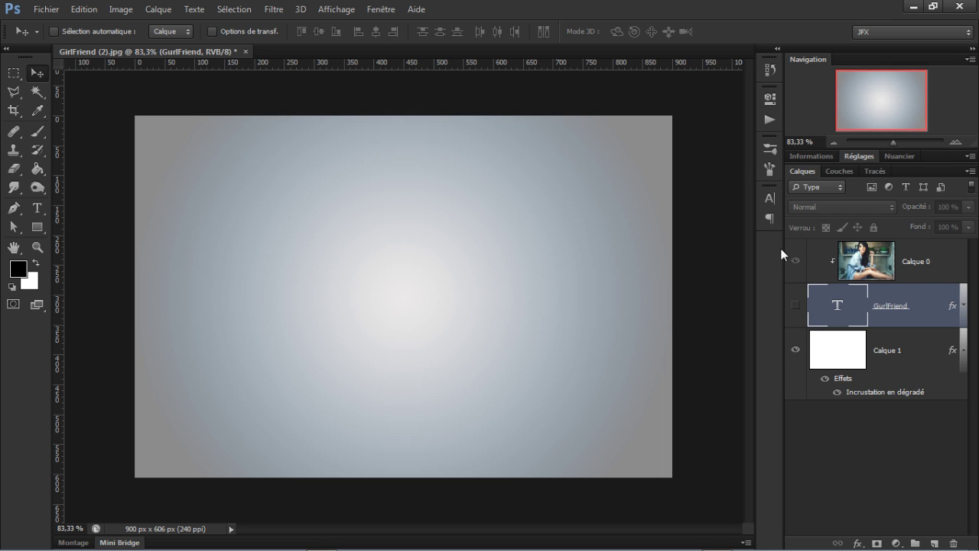
click(798, 306)
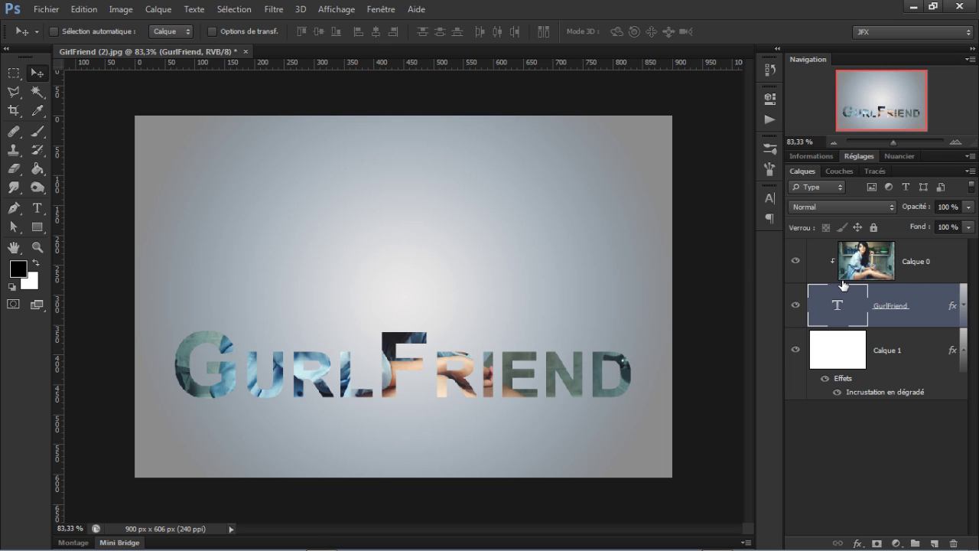
Enable the GurlFriend text layer's effects with Calque 0 hidden, and show the photo again with the effects list collapsed
key(alt)
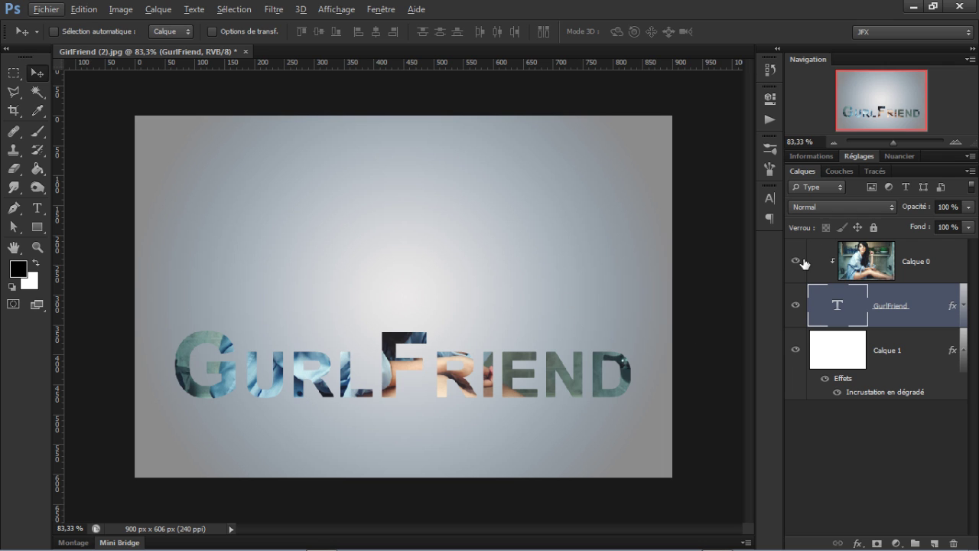
click(796, 261)
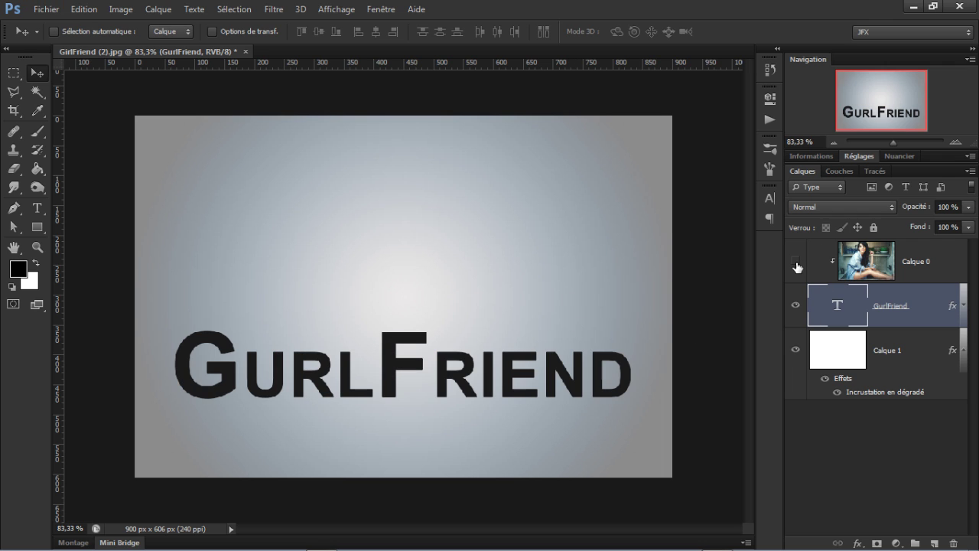
click(963, 306)
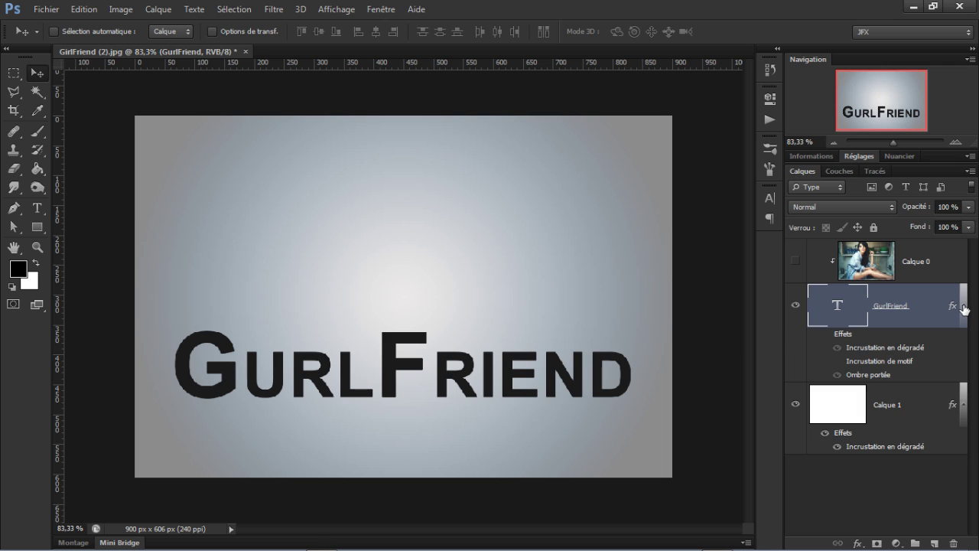
click(826, 334)
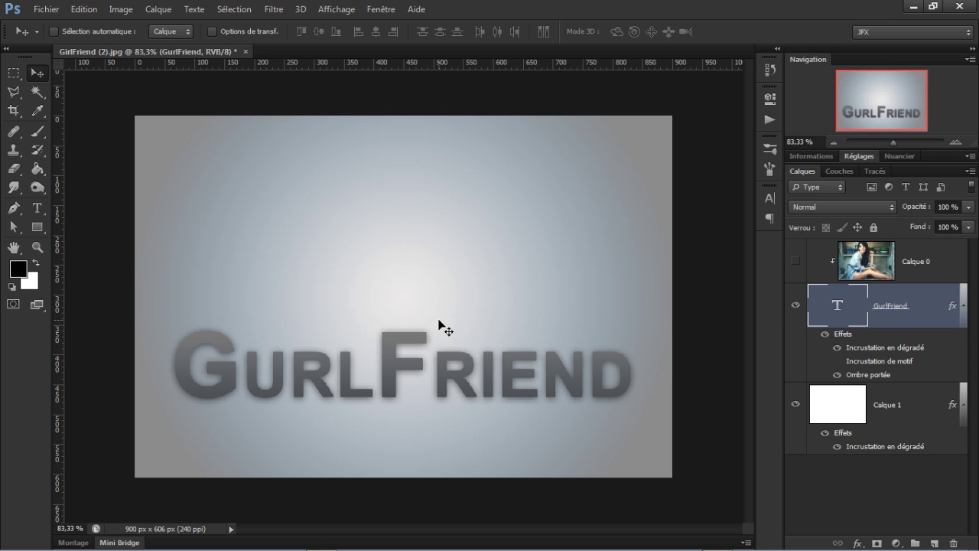
click(796, 262)
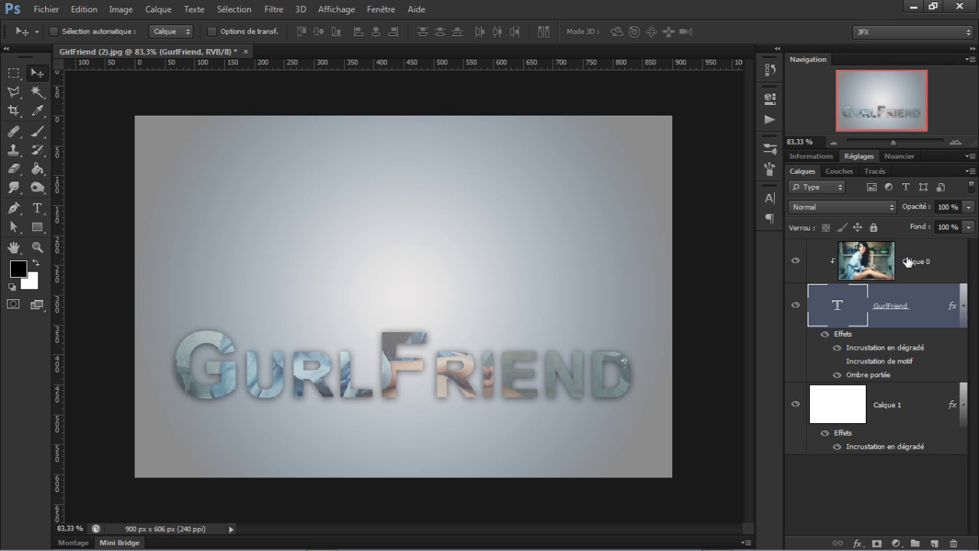
click(870, 266)
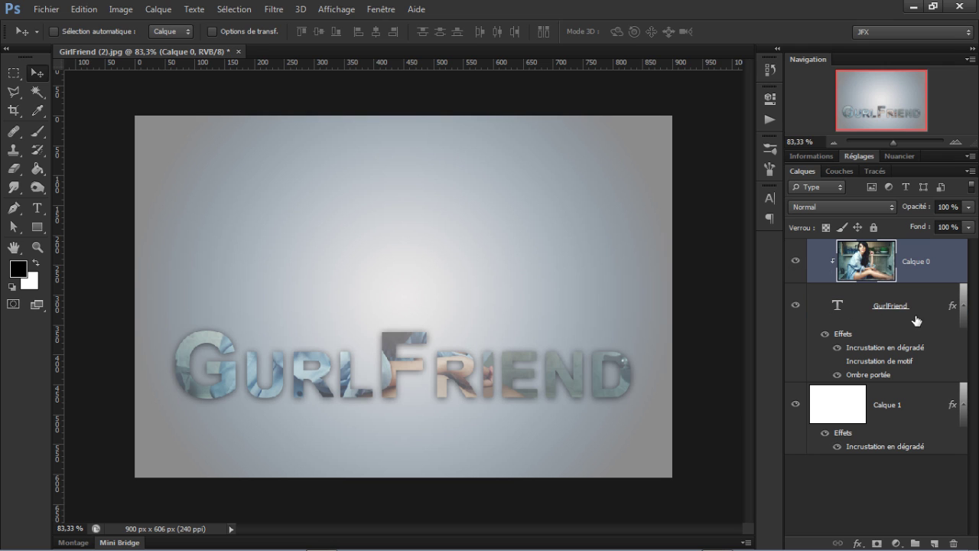
click(965, 306)
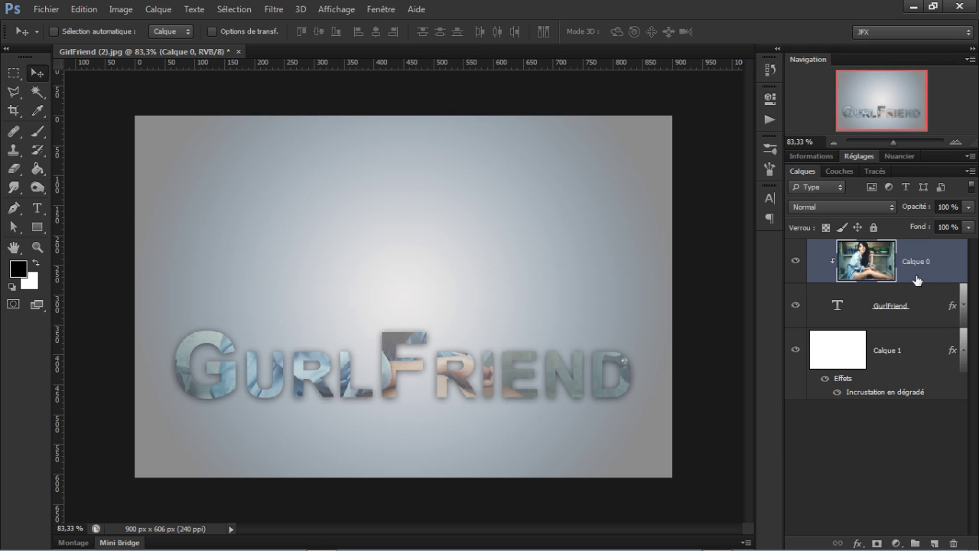
Hide Calque 0 and move the GurlFriend text slightly upward on the canvas
drag(852, 311, 852, 314)
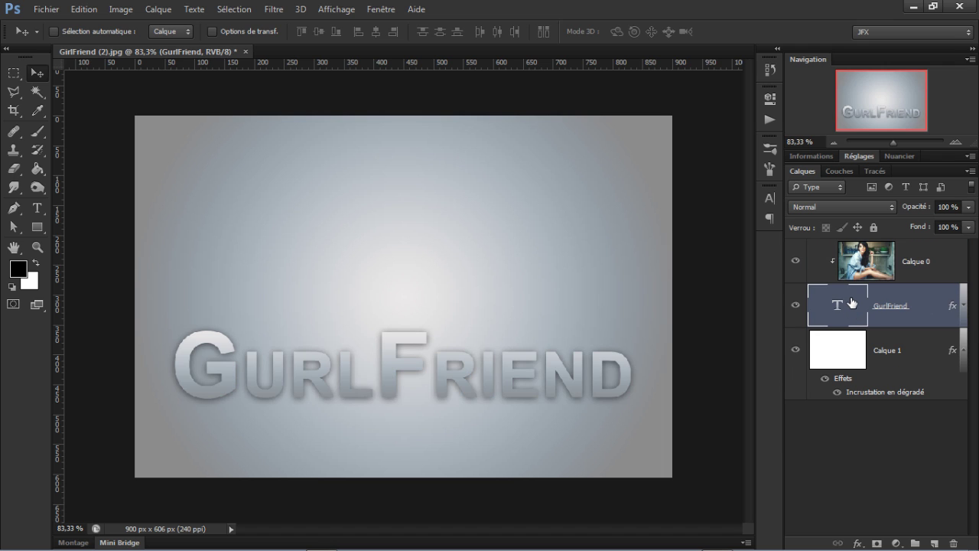
click(796, 263)
drag(458, 381, 447, 360)
click(878, 270)
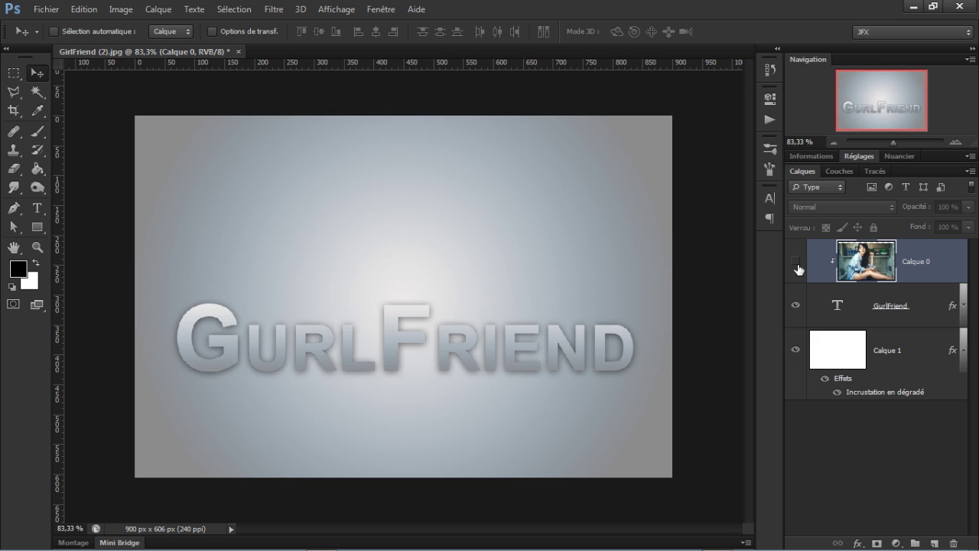
Examine the GurlFriend layer's gradient overlay, drop shadow and blending options, and leave its layer style without applying changes
double_click(939, 299)
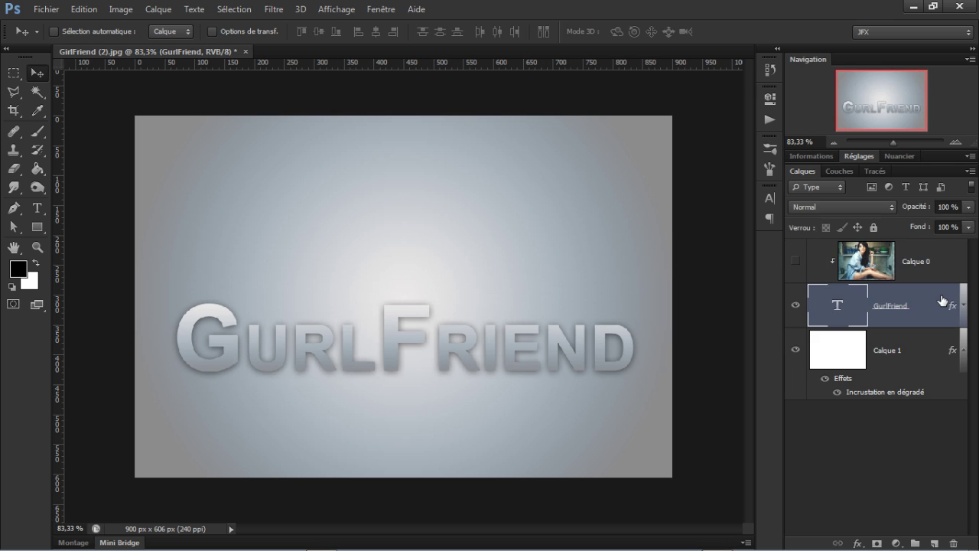
click(509, 236)
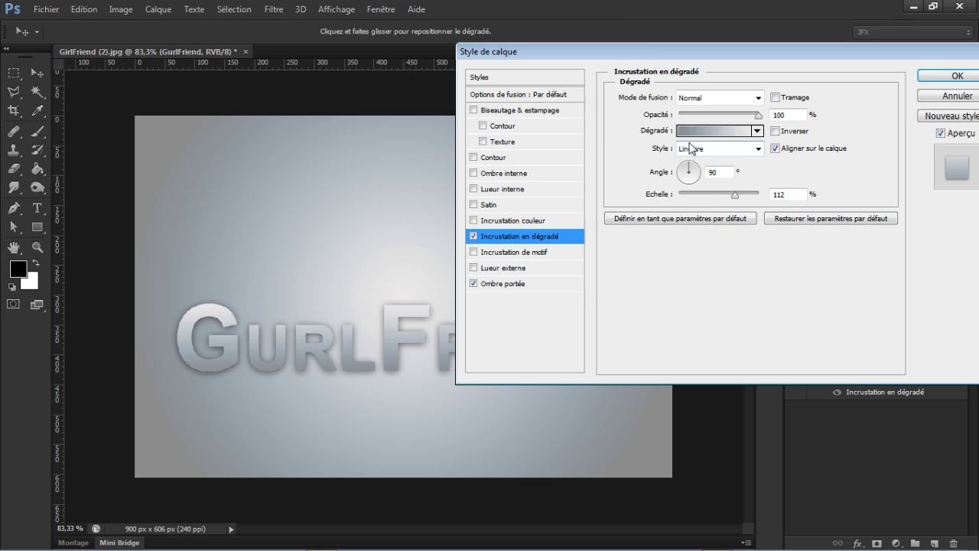
drag(722, 116, 762, 116)
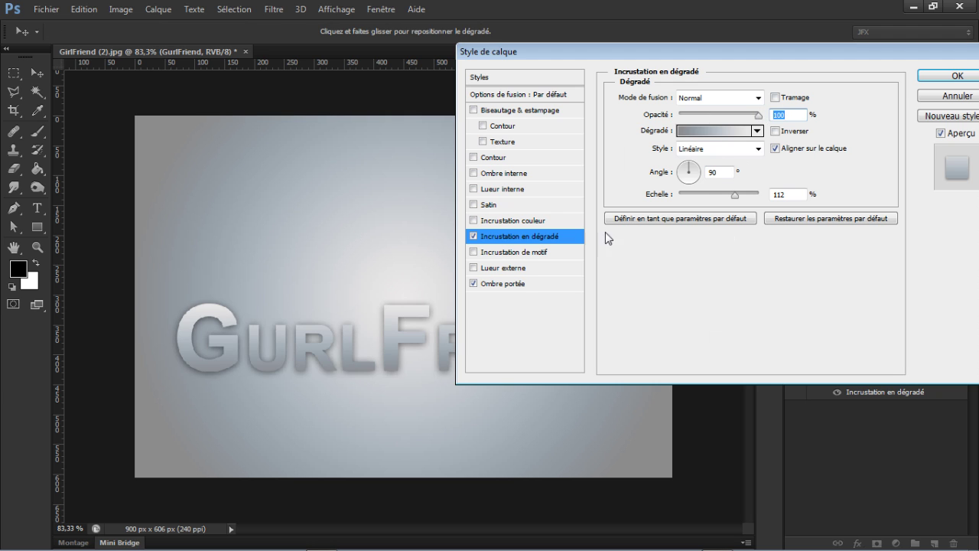
click(515, 284)
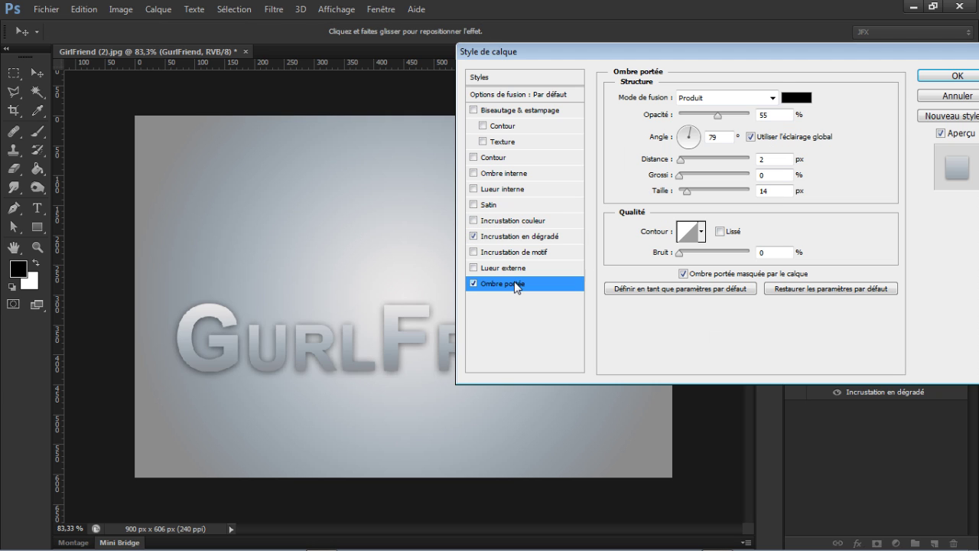
click(538, 95)
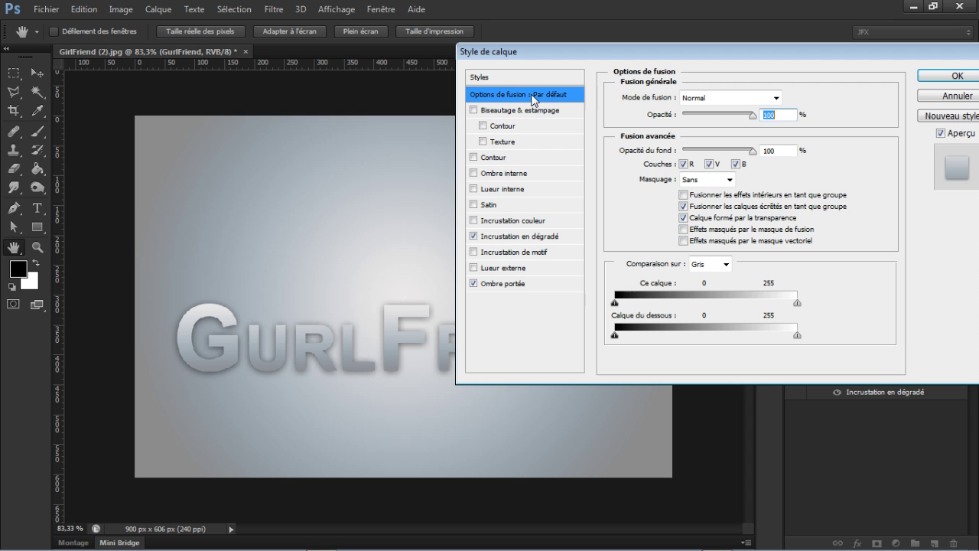
drag(752, 117, 773, 116)
click(924, 96)
Show Calque 0 and switch off the gradient overlay in the GurlFriend text layer's style
click(925, 260)
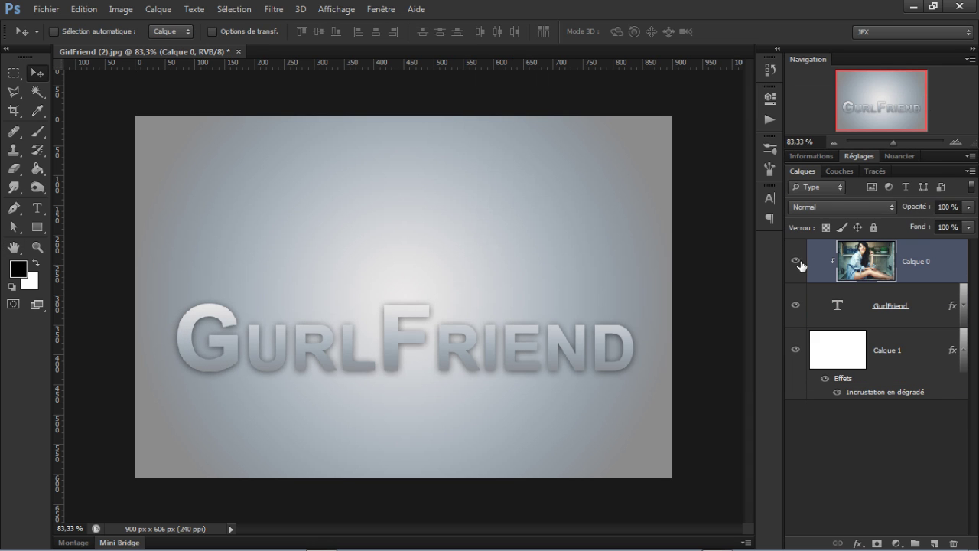
click(893, 298)
double_click(922, 306)
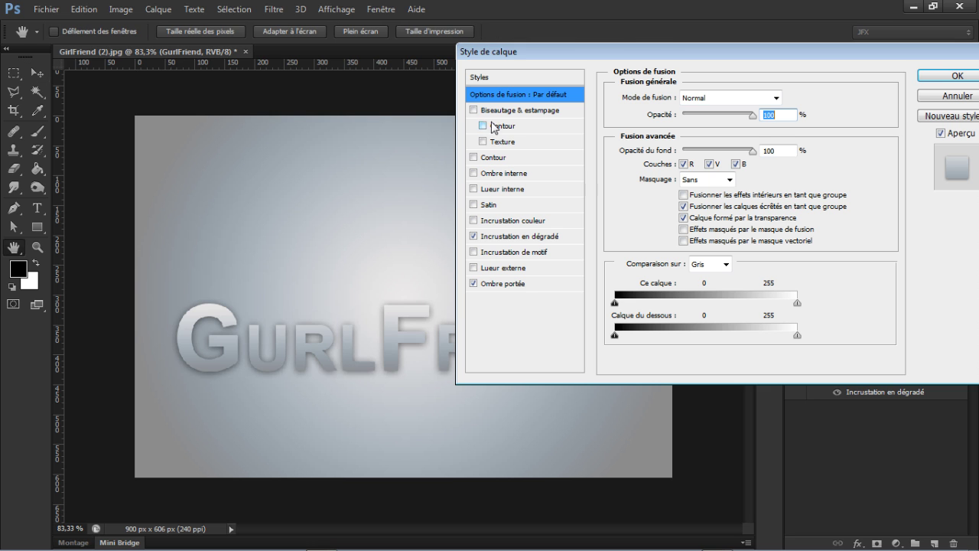
click(514, 236)
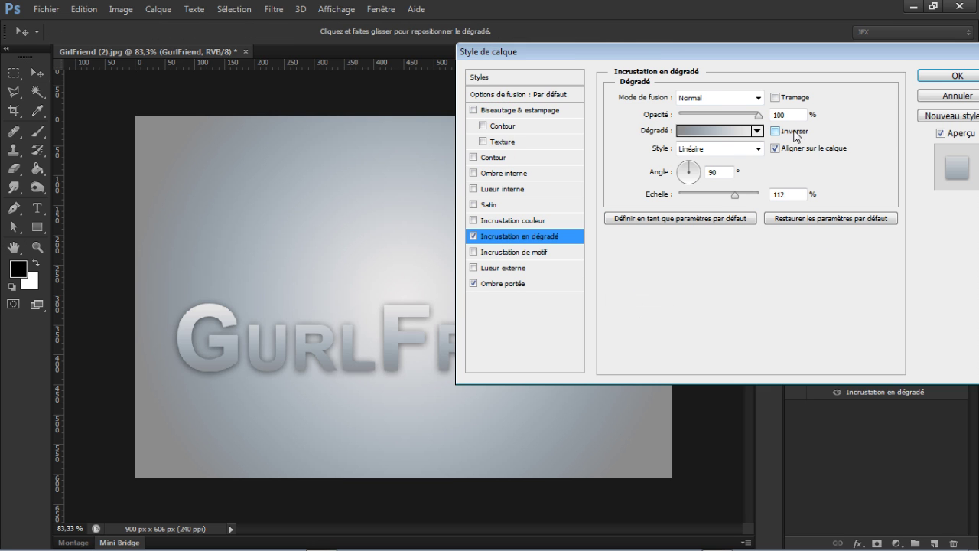
drag(756, 115, 723, 117)
drag(715, 116, 761, 114)
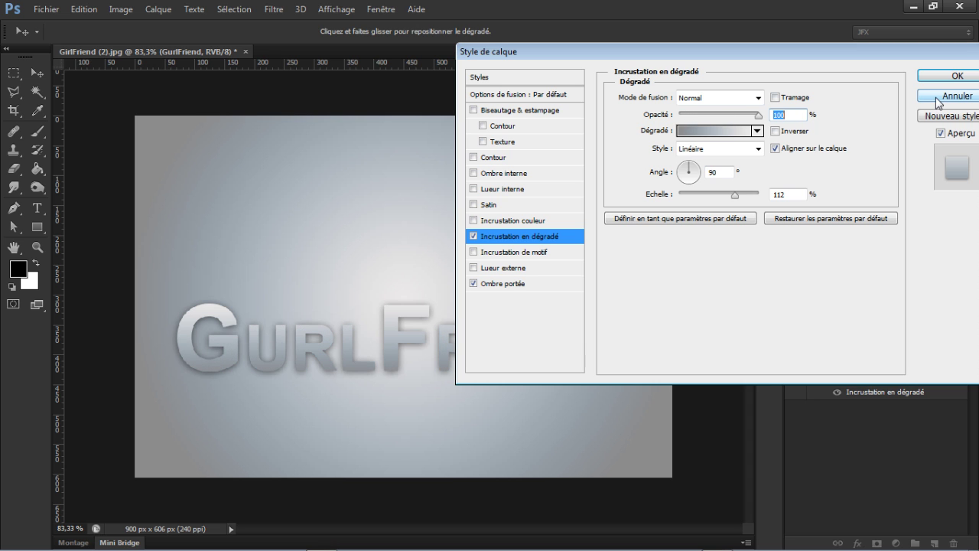
drag(641, 53, 595, 46)
click(428, 228)
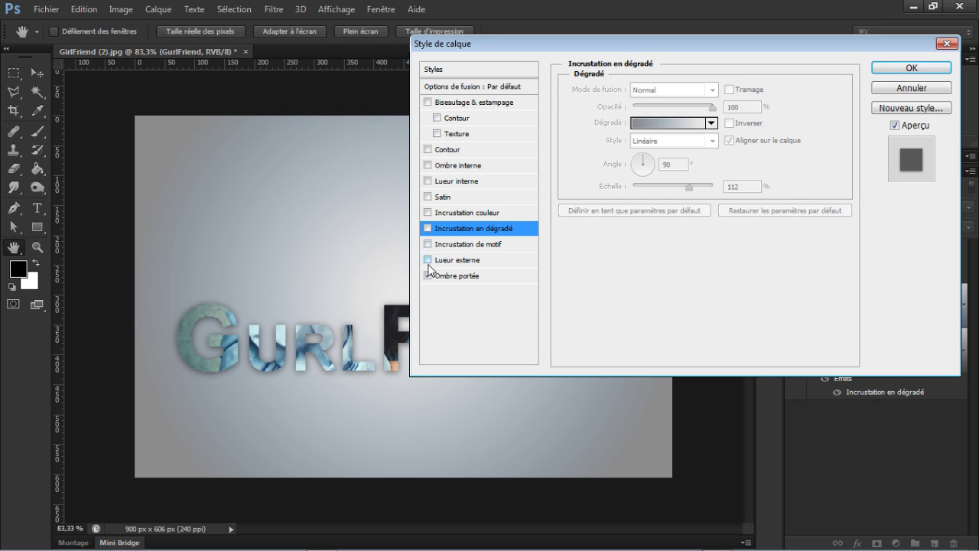
Add a pattern overlay with blue and yellow stripes to the GurlFriend text at 101% scale and 100% opacity
click(428, 244)
click(479, 244)
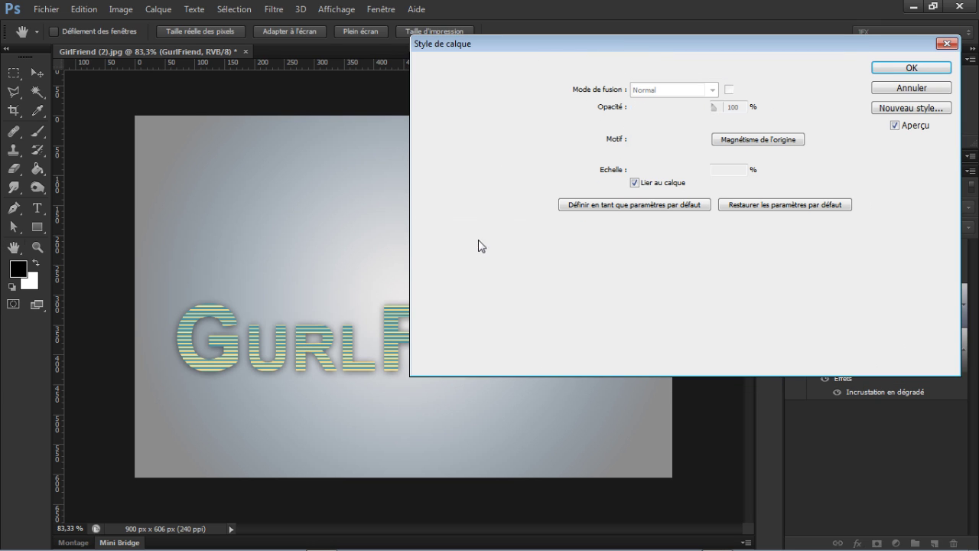
drag(642, 170, 670, 173)
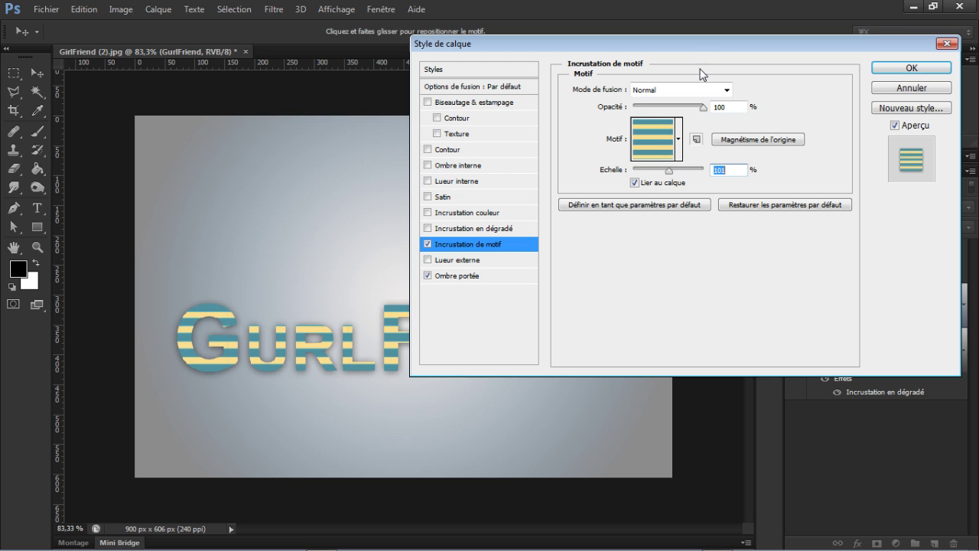
mouse_move(703, 107)
mouse_down()
mouse_move(678, 107)
mouse_move(707, 107)
mouse_up()
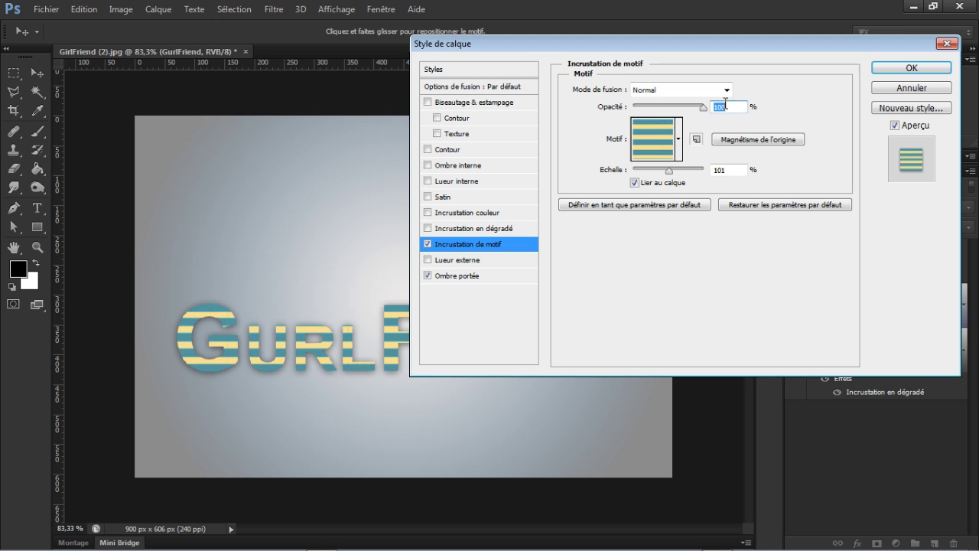
Disable blending clipped layers as a group and enable blending interior effects as a group for GurlFriend, and apply the style
click(465, 86)
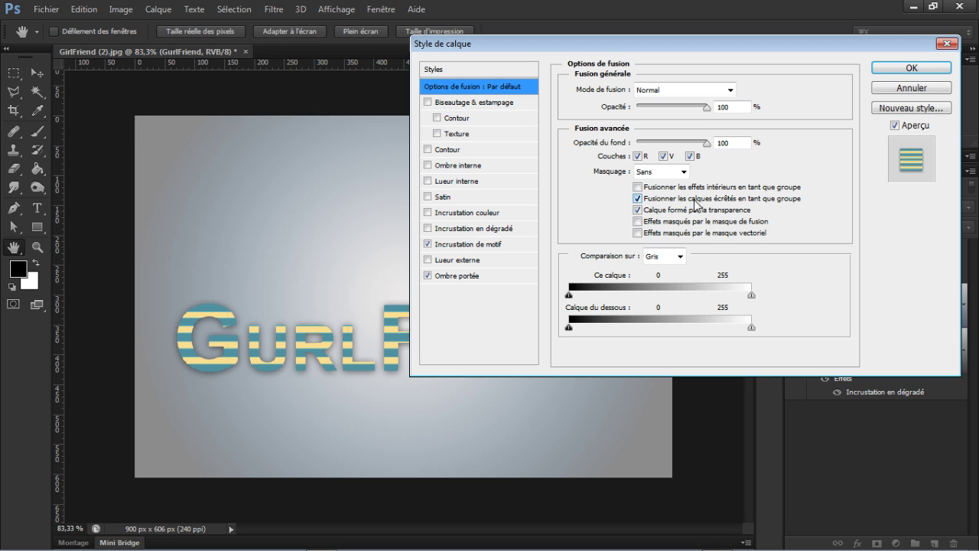
click(683, 201)
click(638, 188)
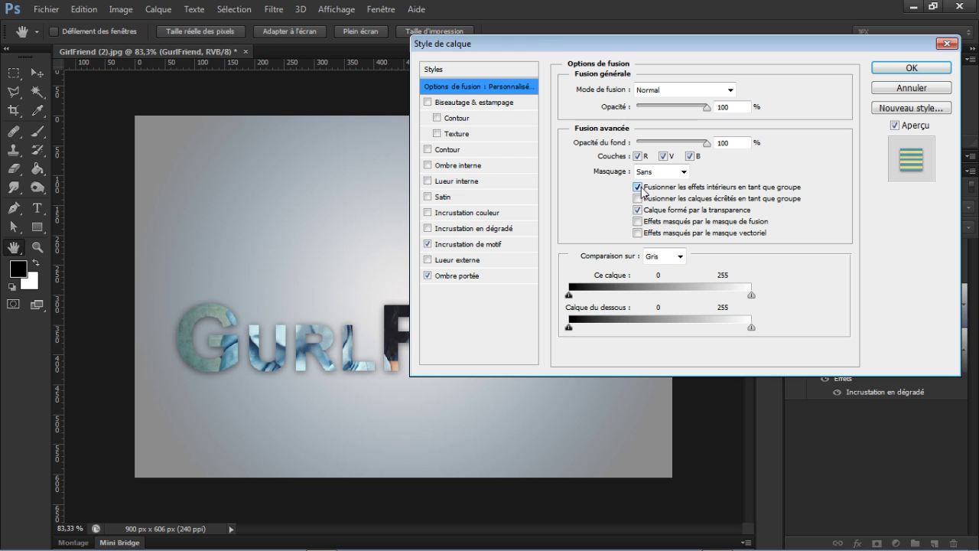
click(887, 69)
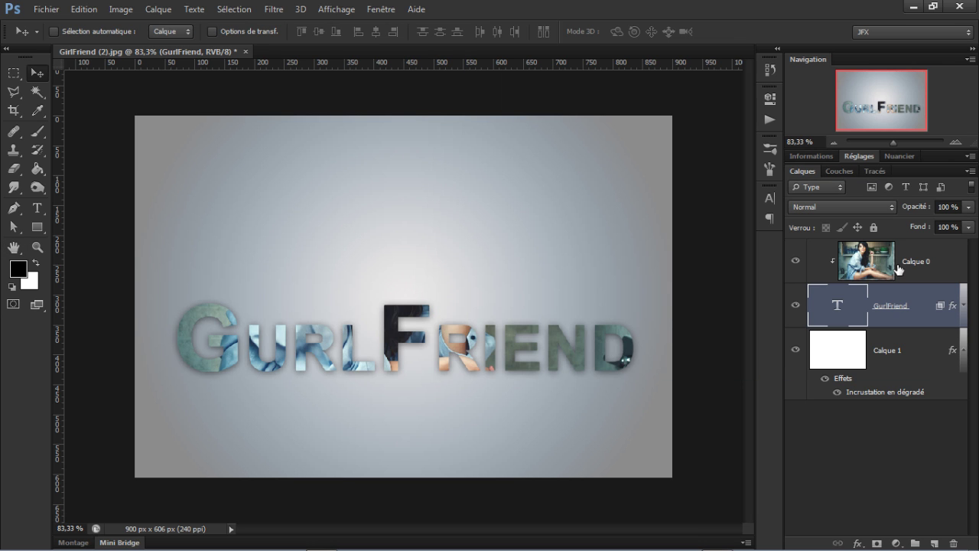
Try the Superposition blending mode on Calque 0 and set it to Incrustation
click(903, 264)
click(842, 207)
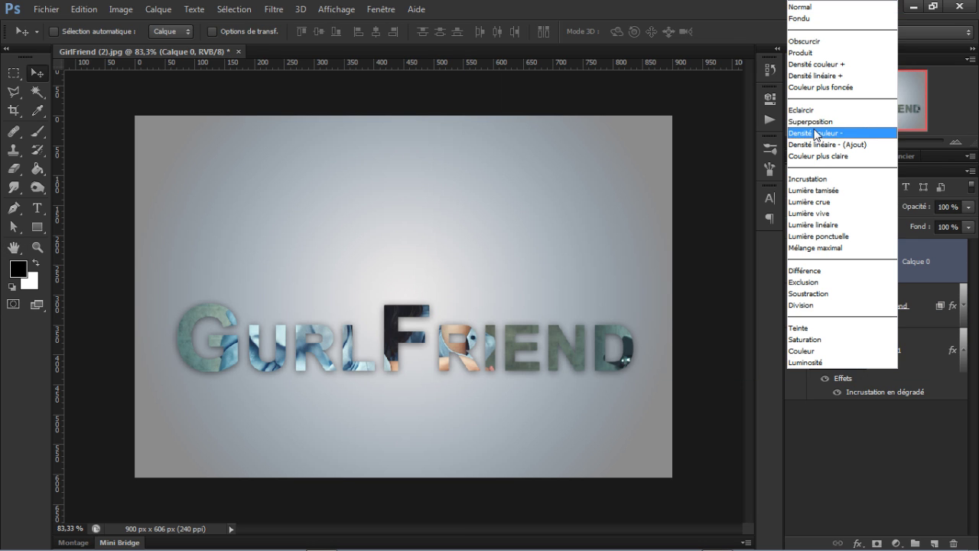
click(812, 131)
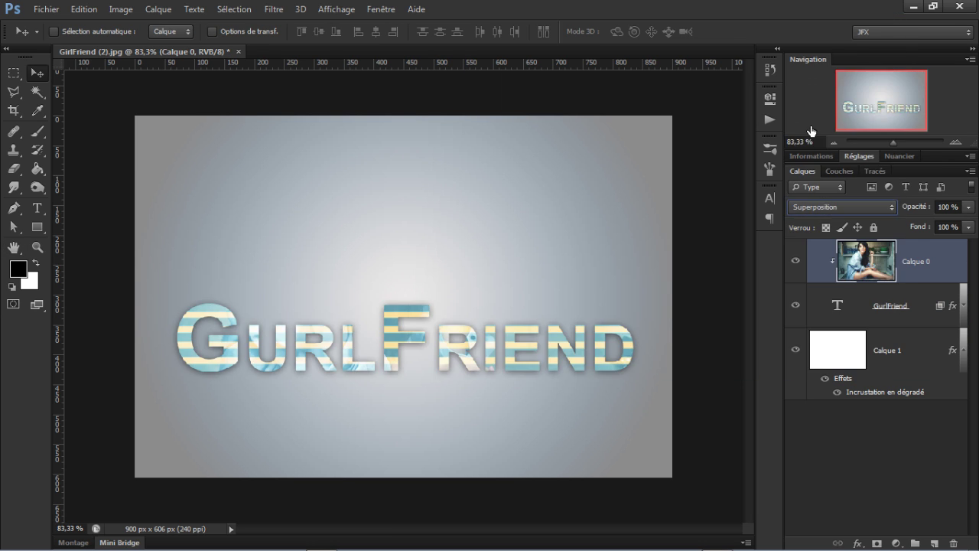
click(885, 205)
click(835, 181)
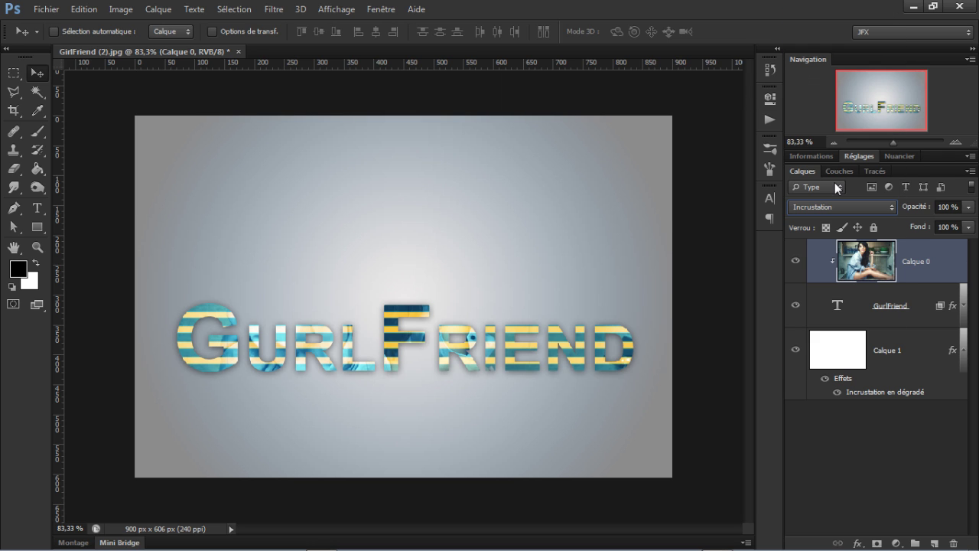
Move the GurlFriend text up to the middle of the canvas
click(856, 312)
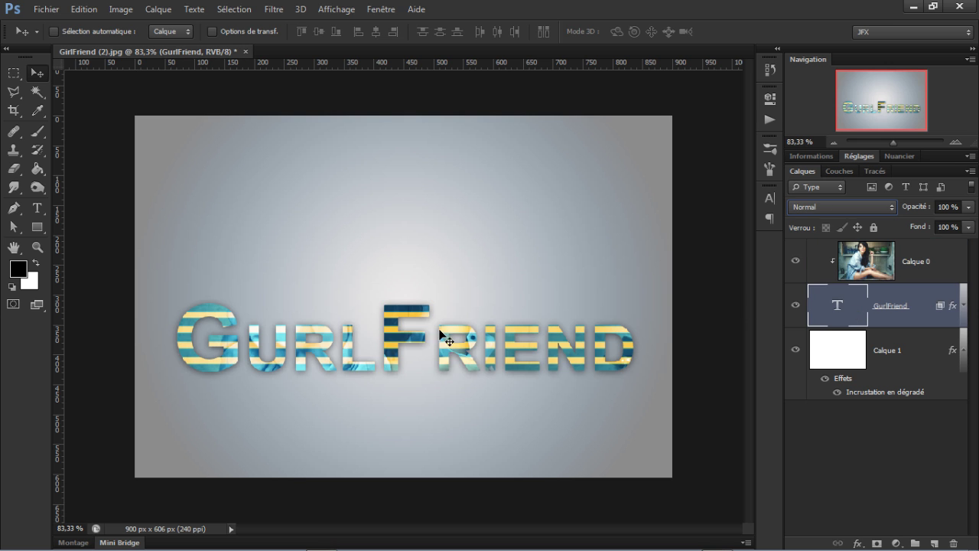
drag(444, 332, 459, 279)
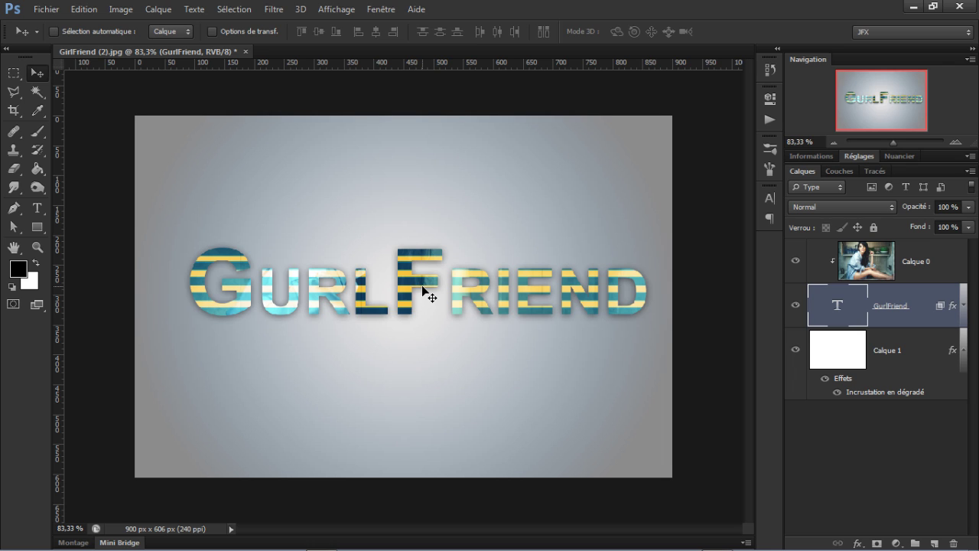
Create a new empty layer above Calque 0 and clip it to the GurlFriend text
click(951, 265)
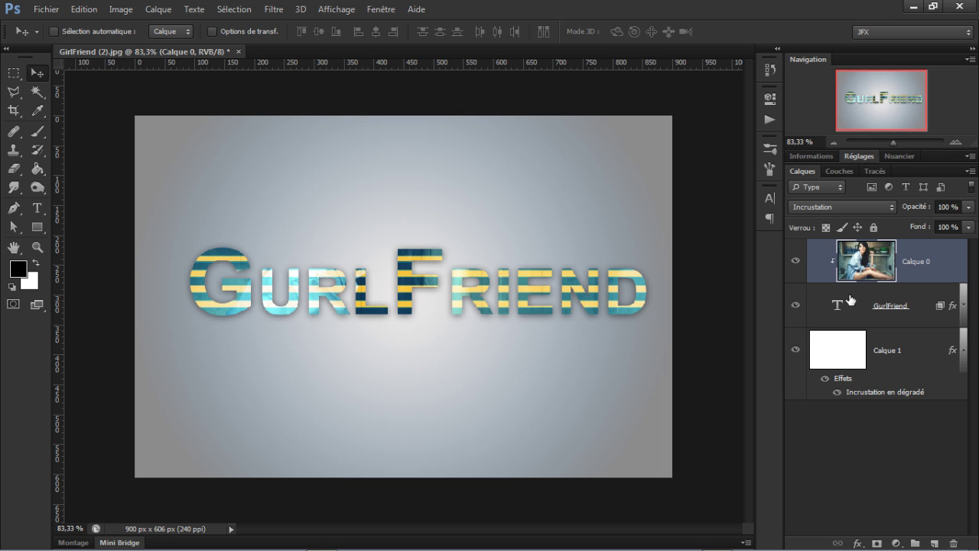
click(934, 543)
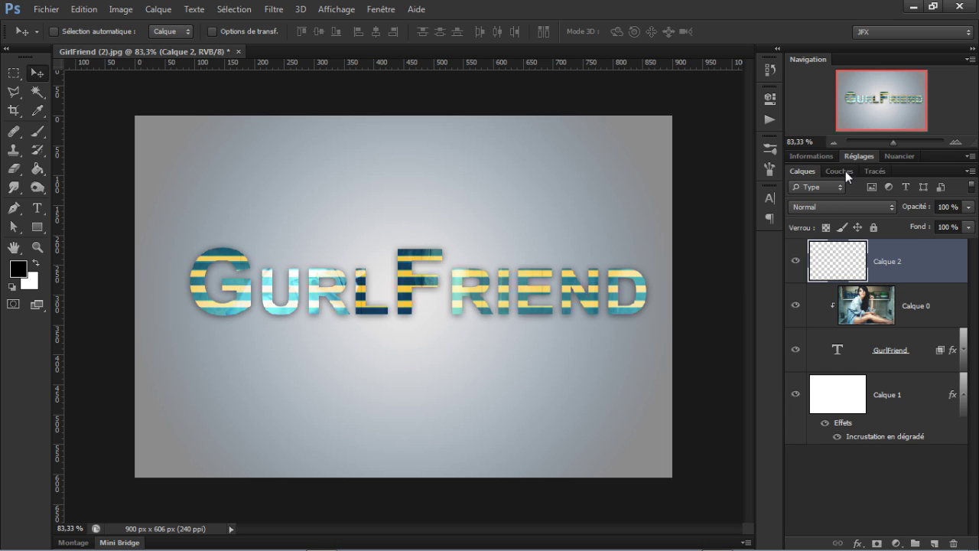
alt+click(855, 283)
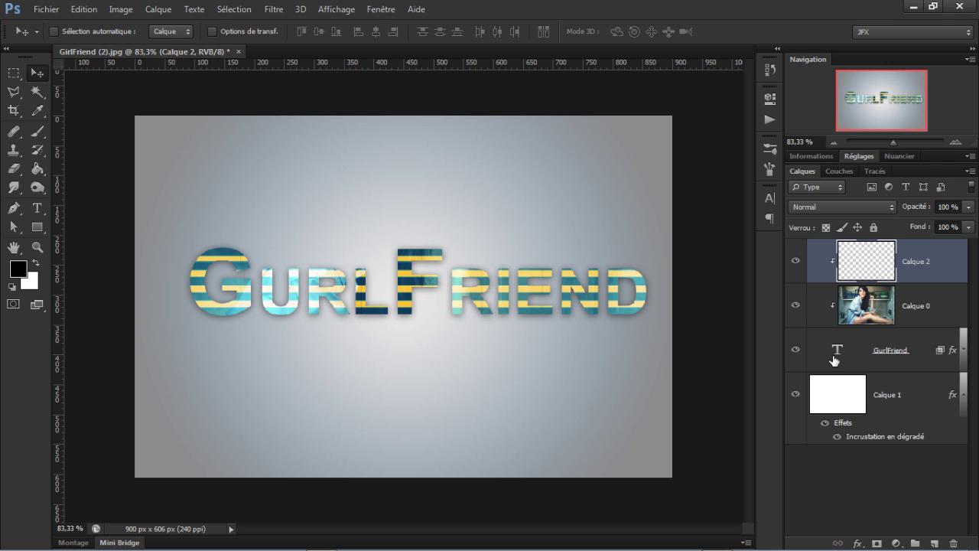
key(alt)
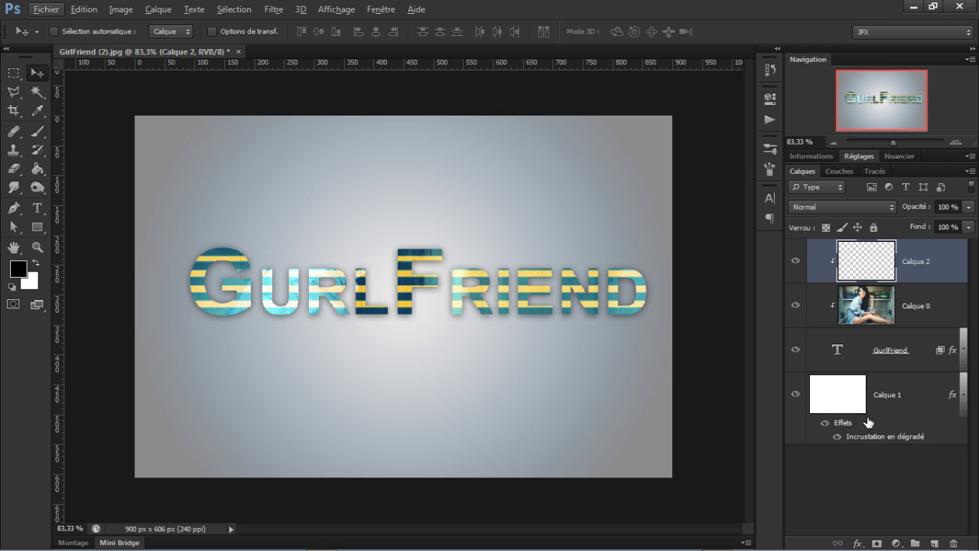
Add a Teinte/Saturation adjustment layer with hue +35 and saturation -55, and clip it to the GurlFriend text
click(896, 540)
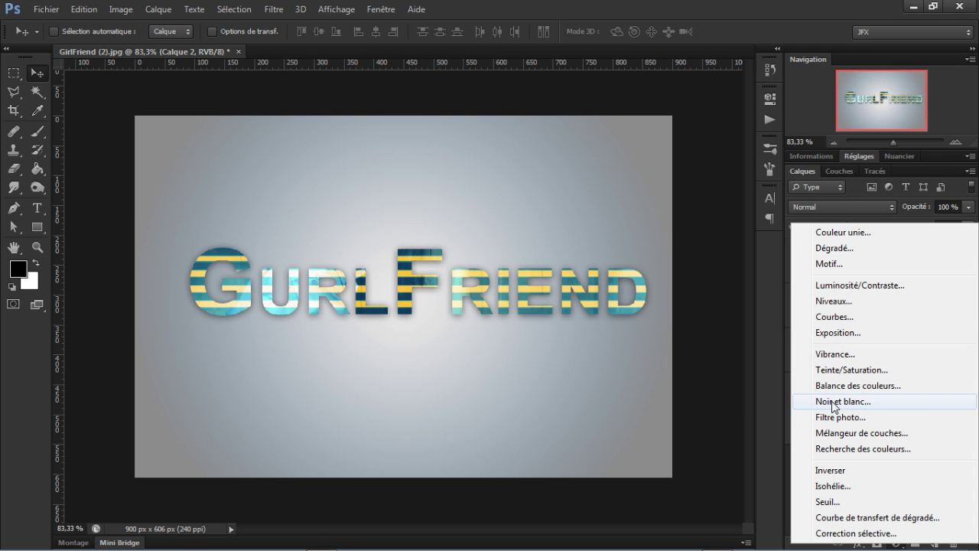
click(851, 371)
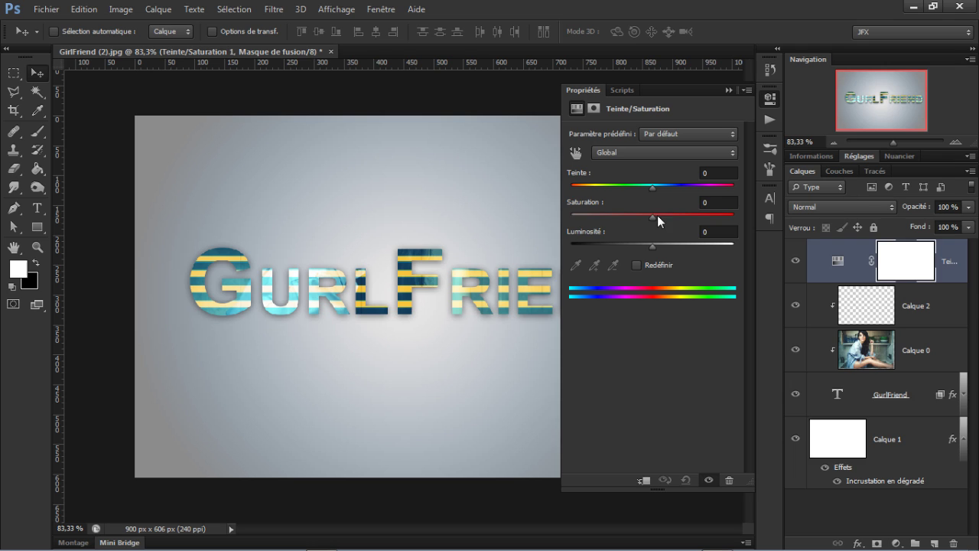
click(651, 187)
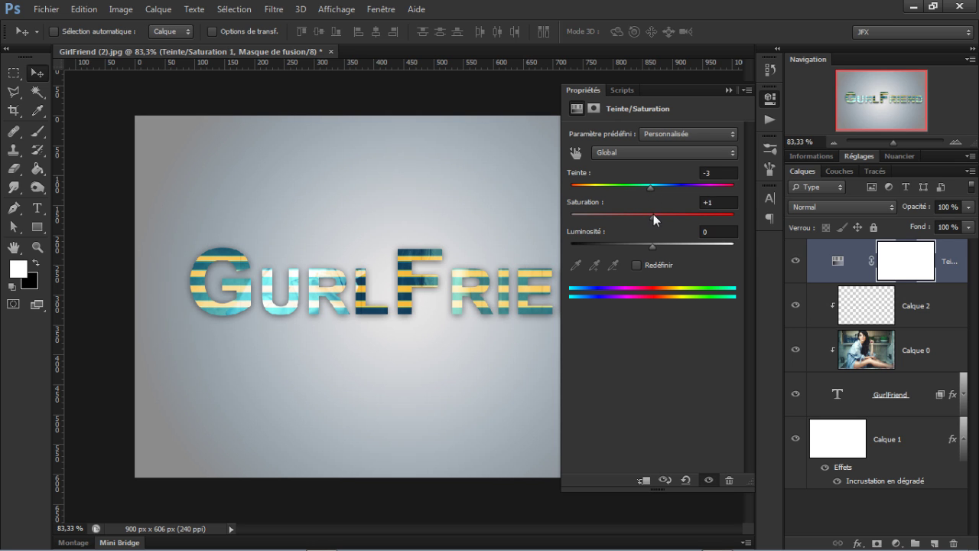
drag(677, 213, 611, 214)
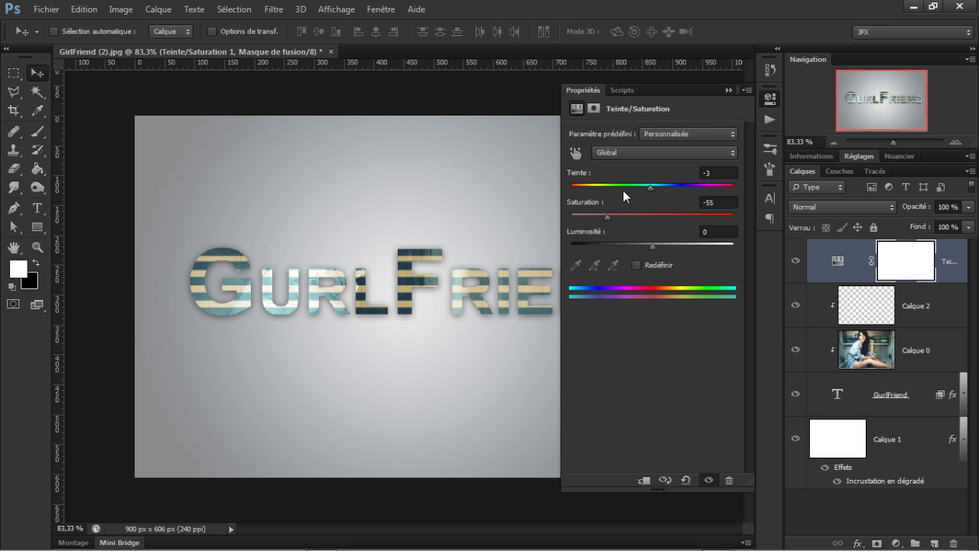
drag(649, 186, 682, 188)
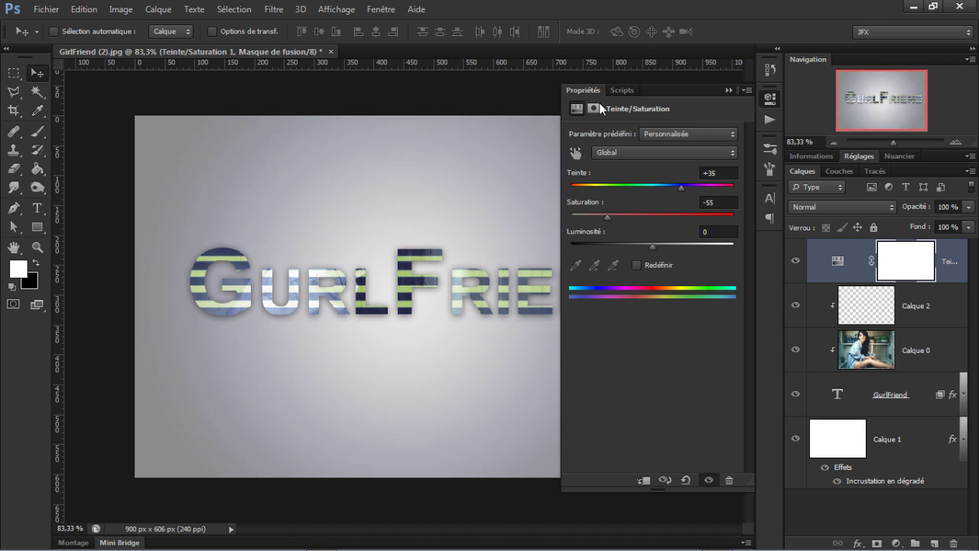
click(646, 480)
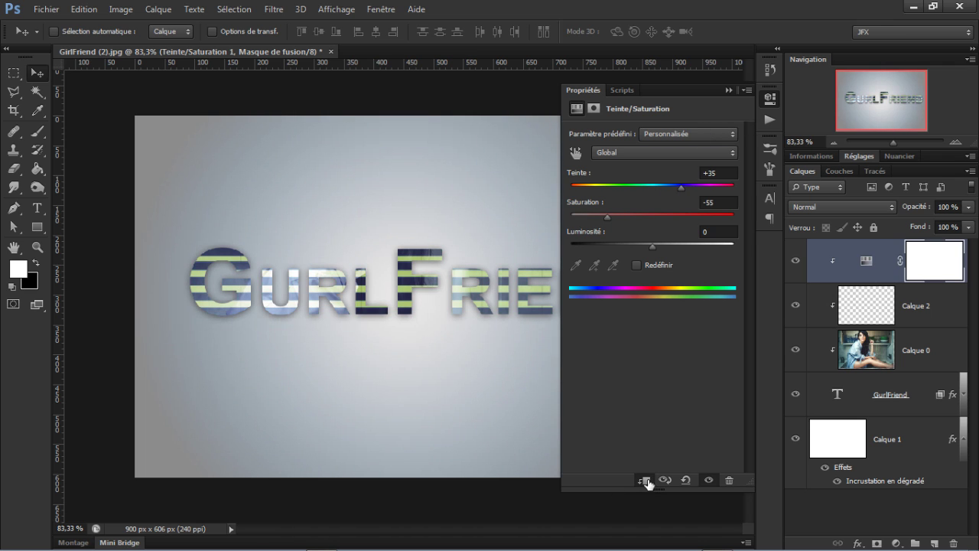
click(728, 90)
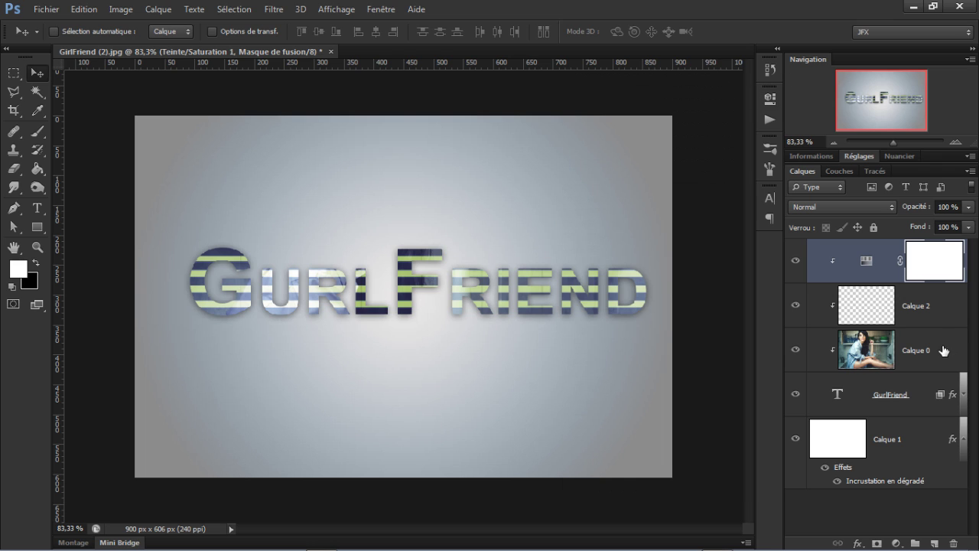
Release the clipping mask from Calque 0 upward and delete the Teinte/Saturation and Calque 2 layers
alt+click(870, 370)
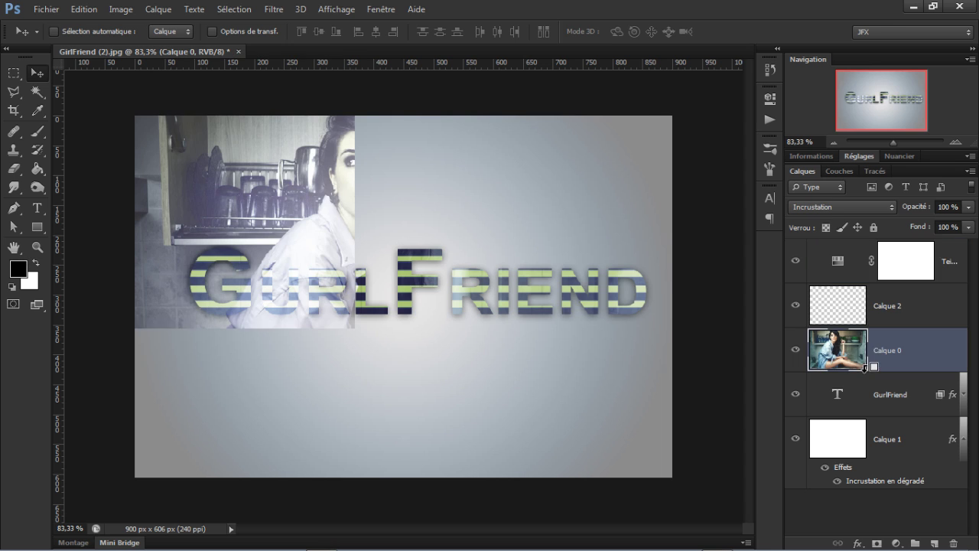
click(916, 262)
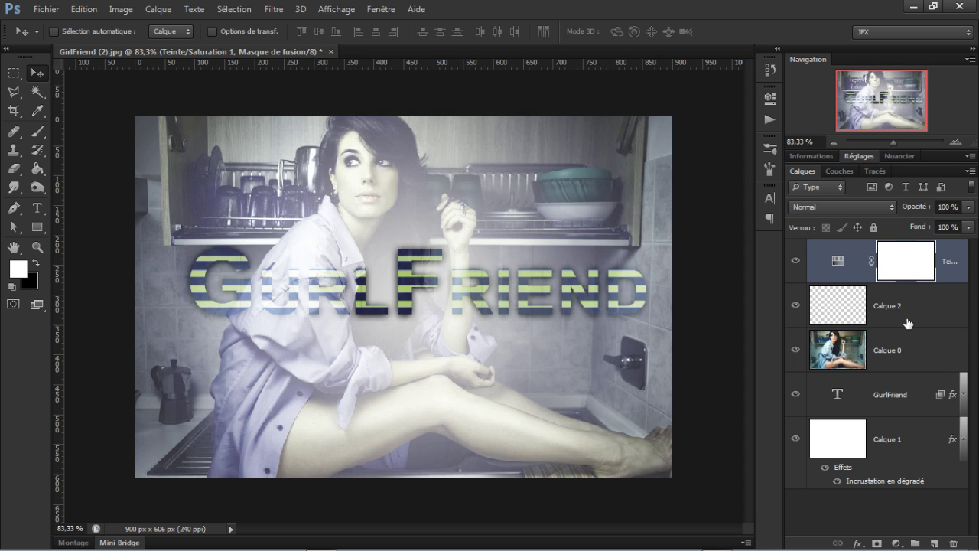
shift+click(908, 324)
key(Delete)
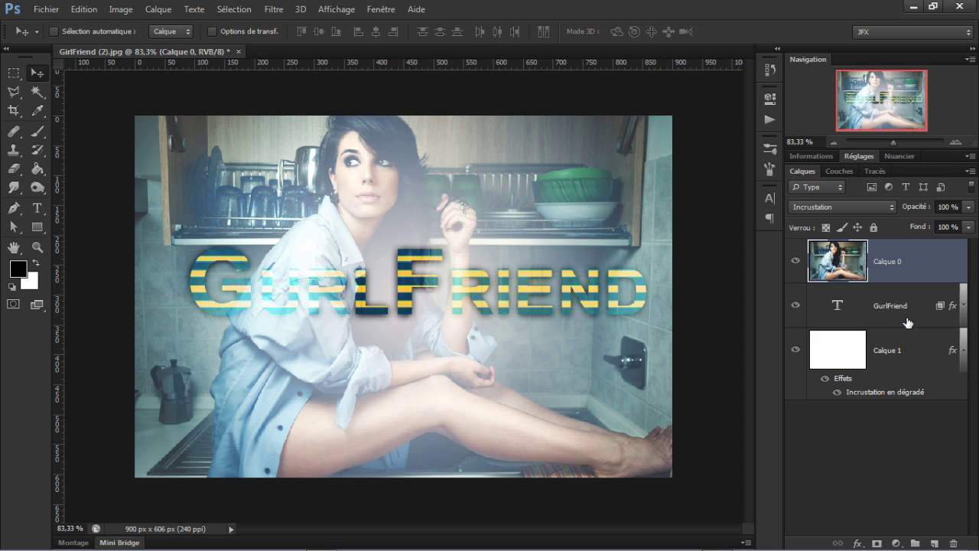
Clear the GurlFriend text's layer effects and Calque 0's overlay blending, and move the text layer above Calque 0
click(963, 305)
click(826, 335)
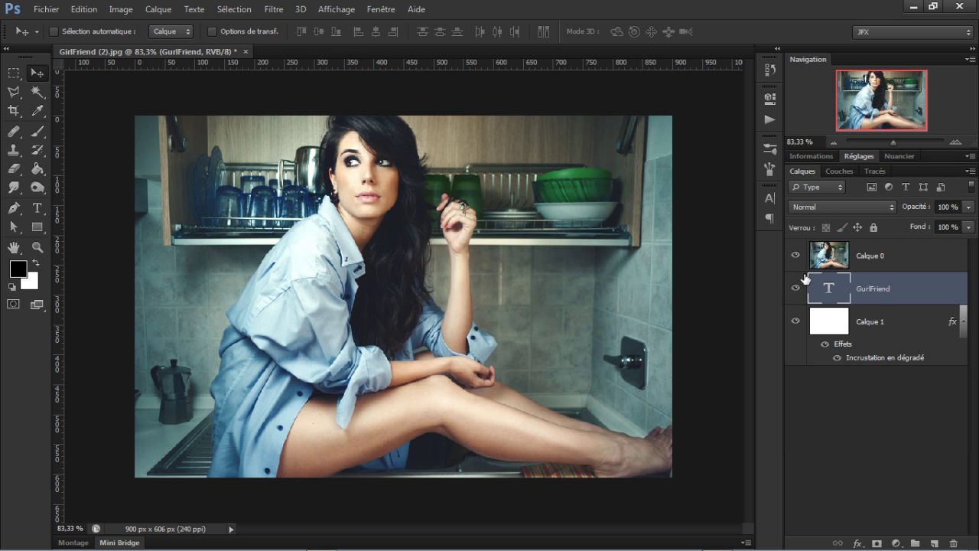
drag(939, 297, 919, 249)
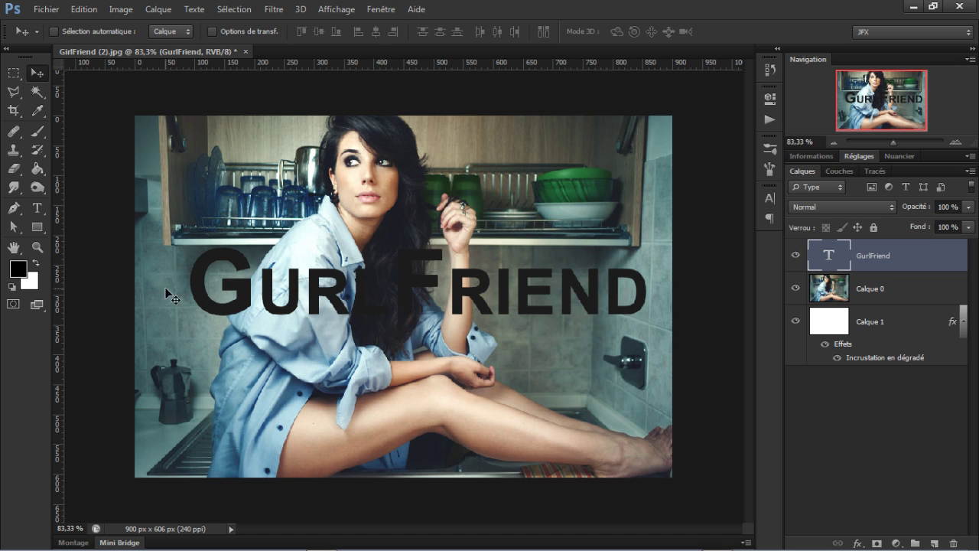
drag(914, 210, 948, 206)
Add a layer mask to the GurlFriend text, invert it to black and invert it back to white
click(877, 543)
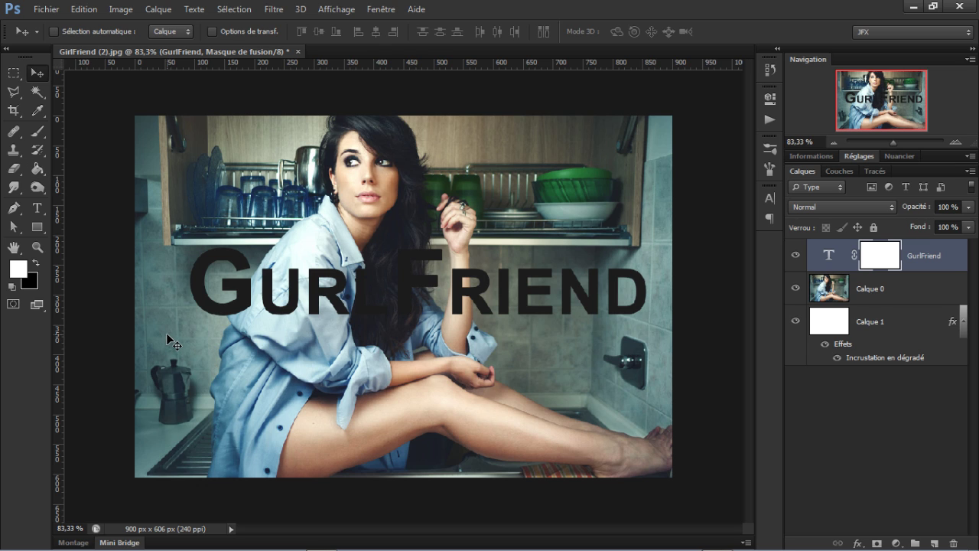
key(ctrl+i)
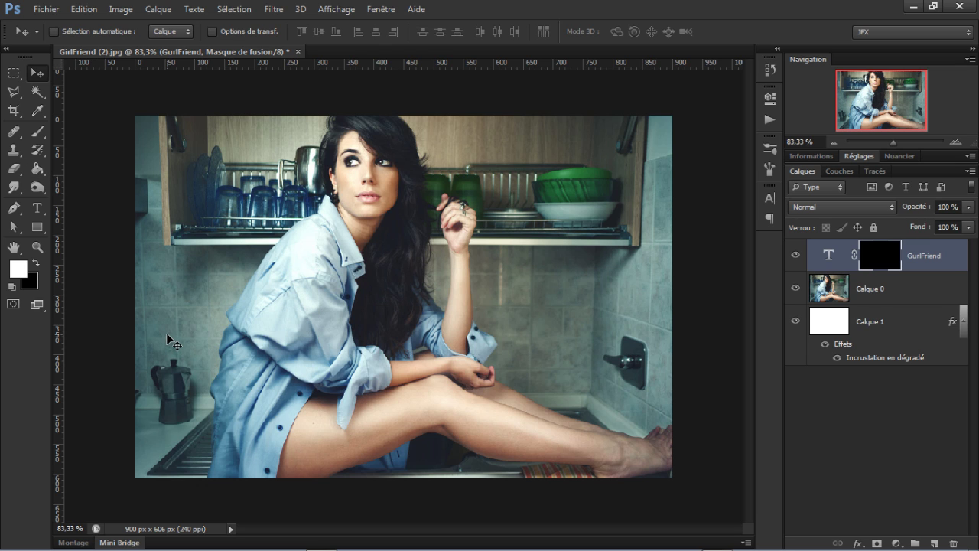
key(ctrl+i)
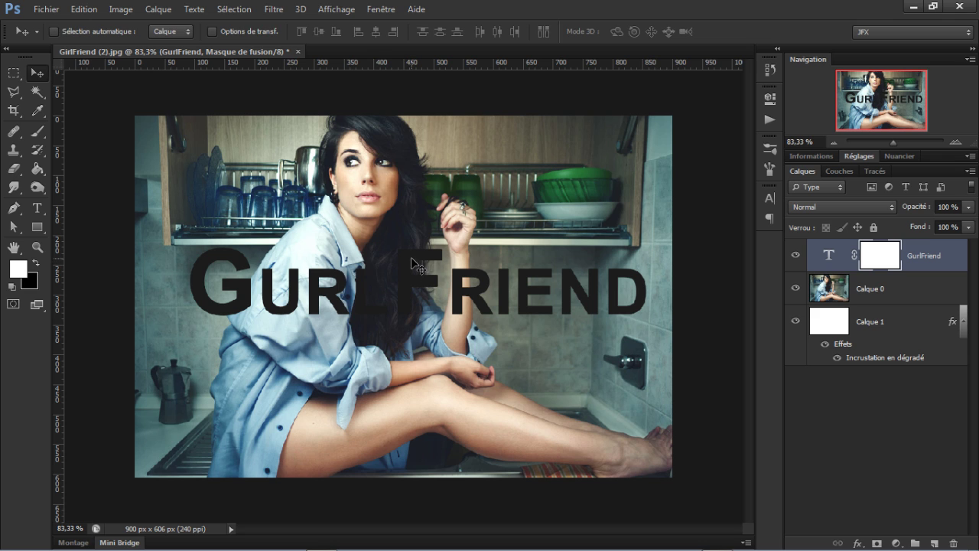
Paint black on the GurlFriend mask along the letters' lower and upper edges with a 150 px brush at 25% hardness
key(b)
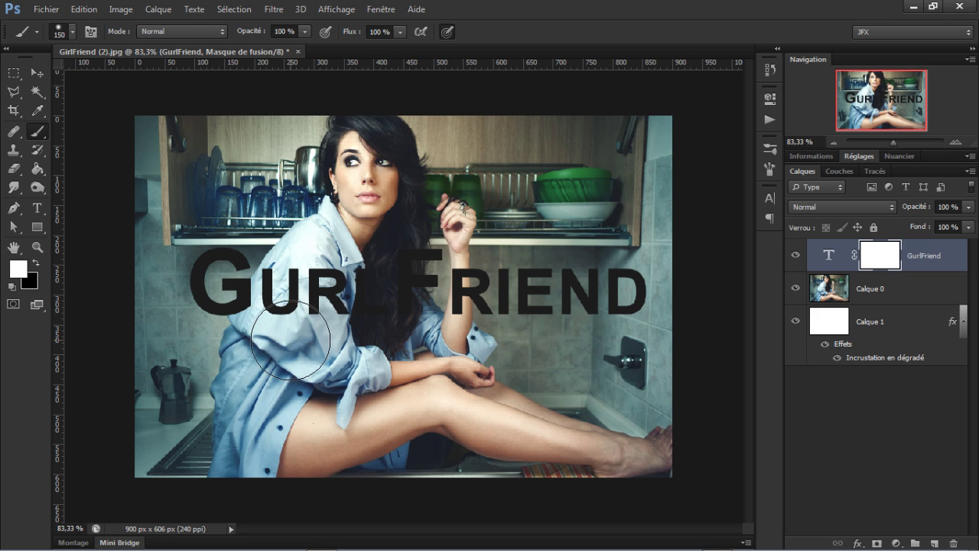
key(shift+bracketright)
key(shift+bracketright)
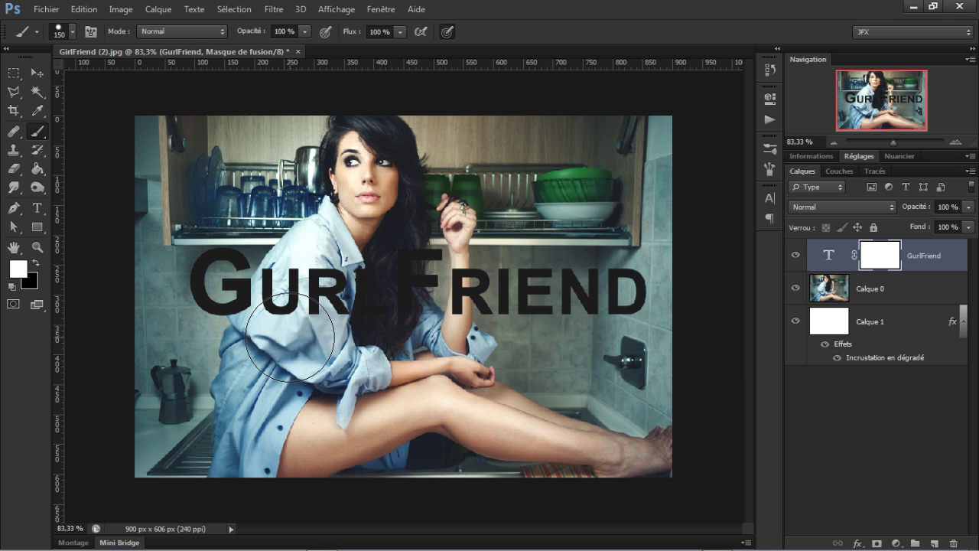
key(shift+bracketleft)
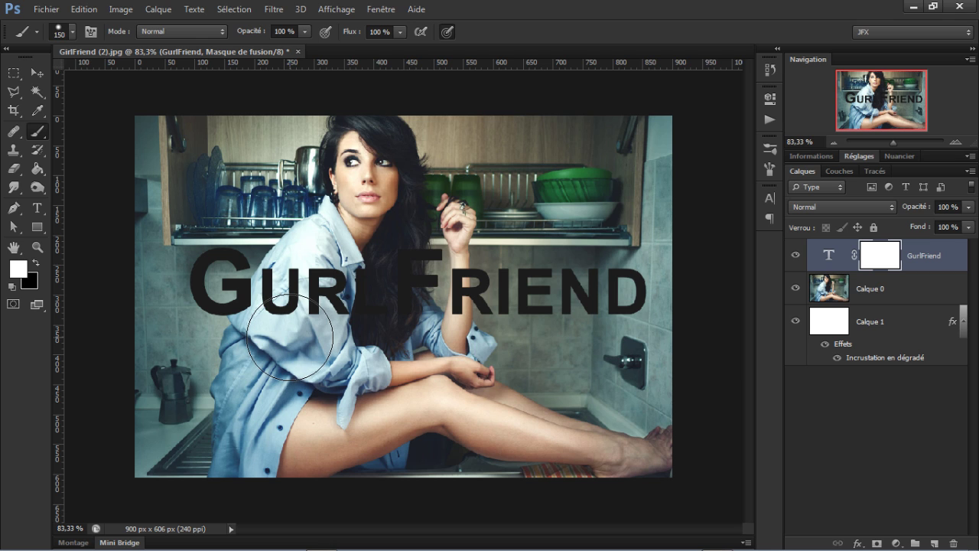
right_click(333, 306)
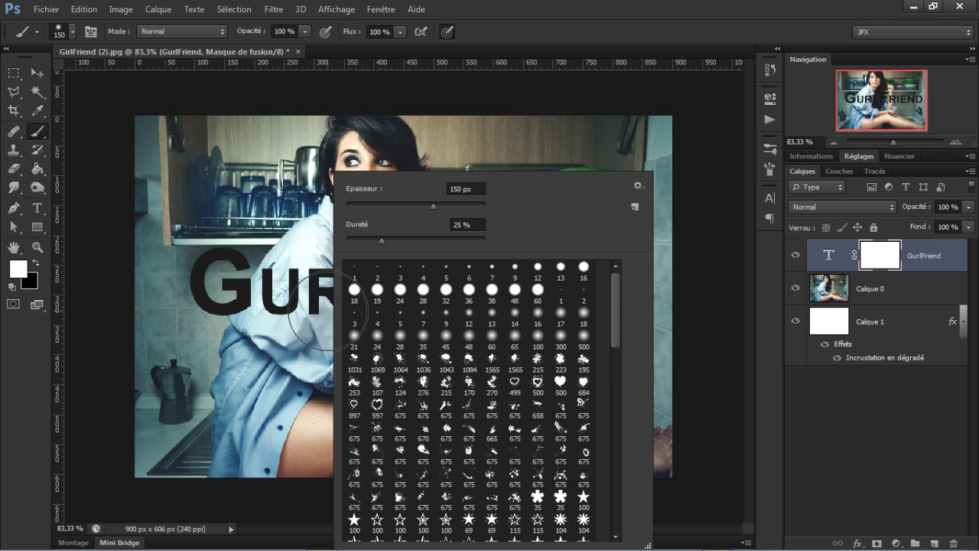
click(568, 7)
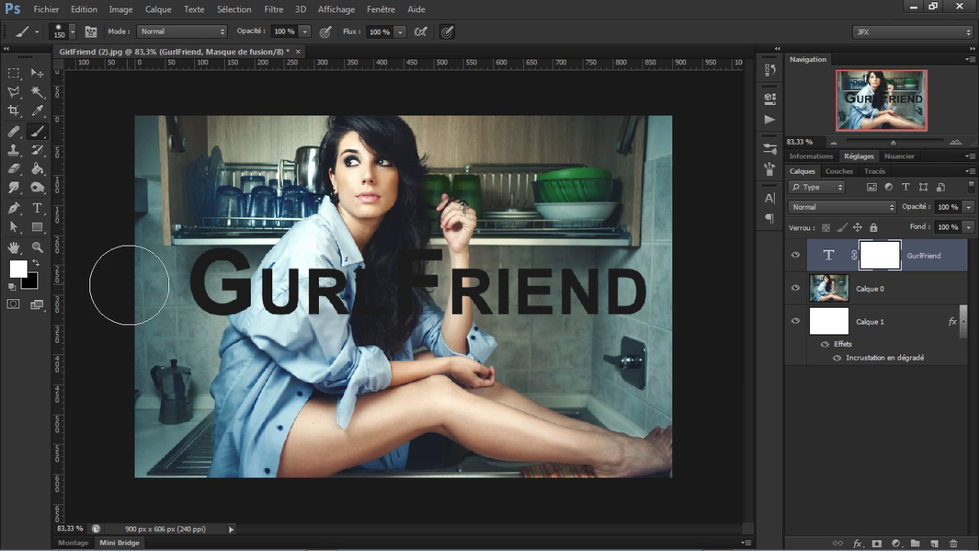
key(x)
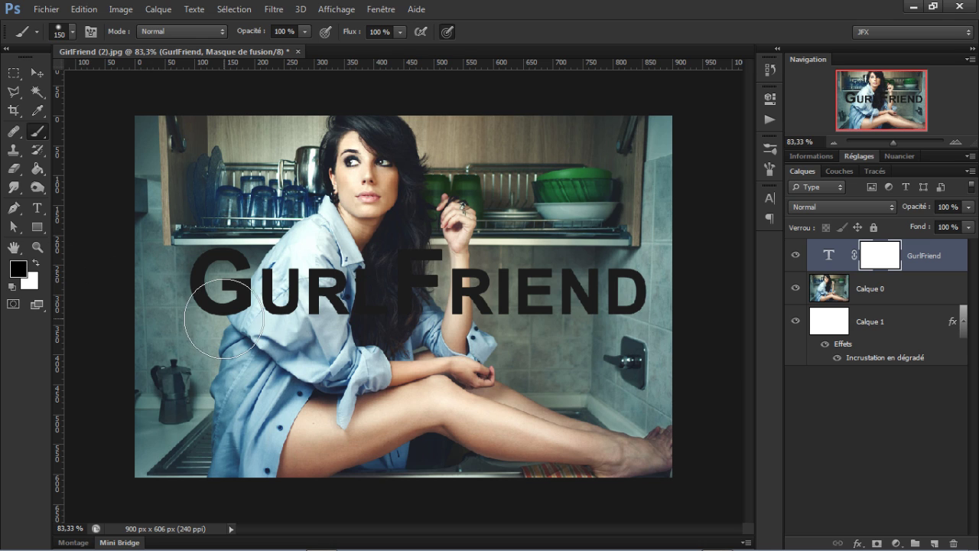
mouse_move(171, 327)
mouse_down()
mouse_move(612, 337)
mouse_move(185, 345)
mouse_move(230, 349)
mouse_move(645, 346)
mouse_up()
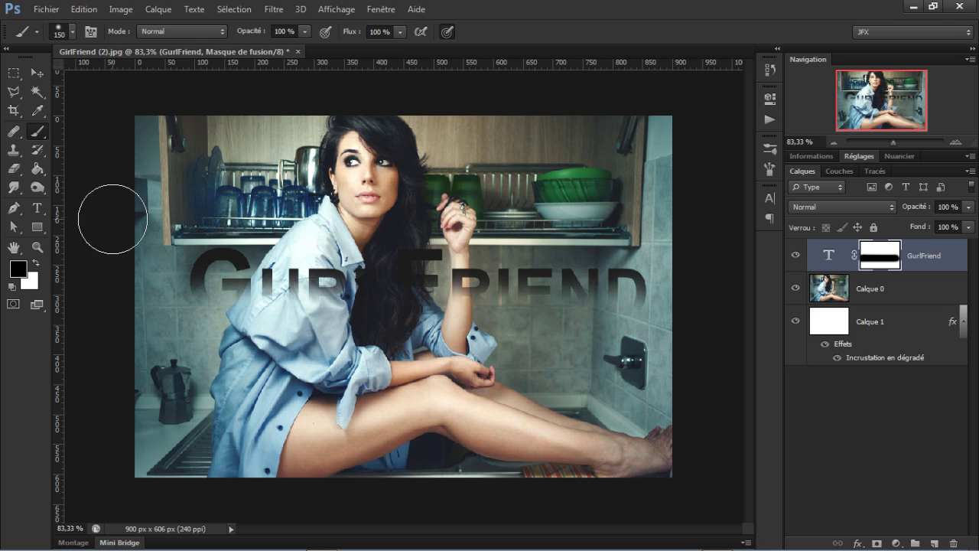
drag(166, 215, 157, 215)
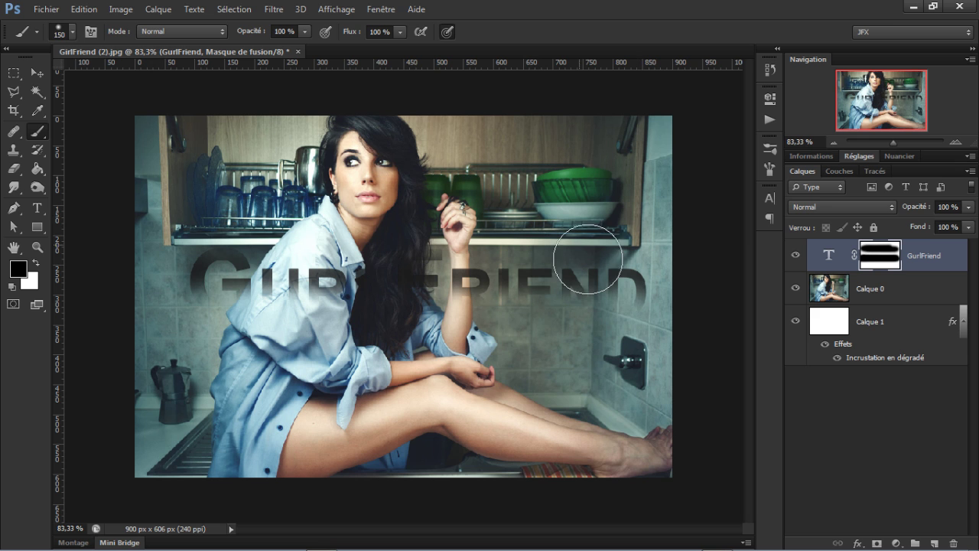
scroll(430, 387, up, 4)
scroll(430, 387, down, 2)
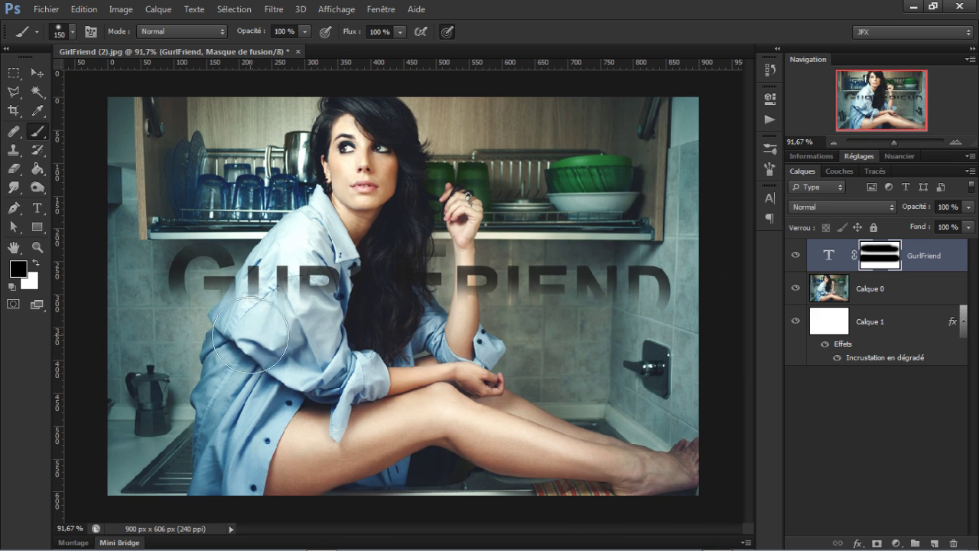
scroll(326, 340, up, 1)
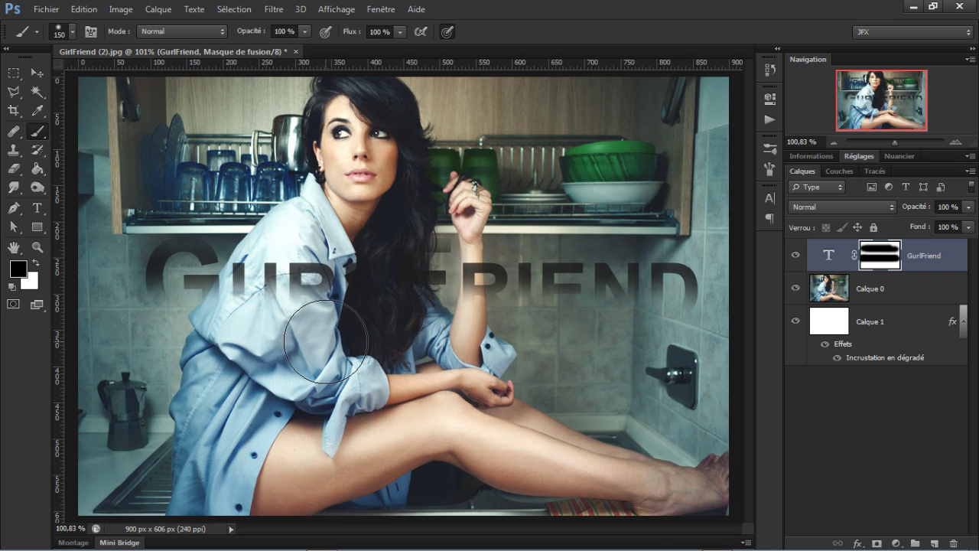